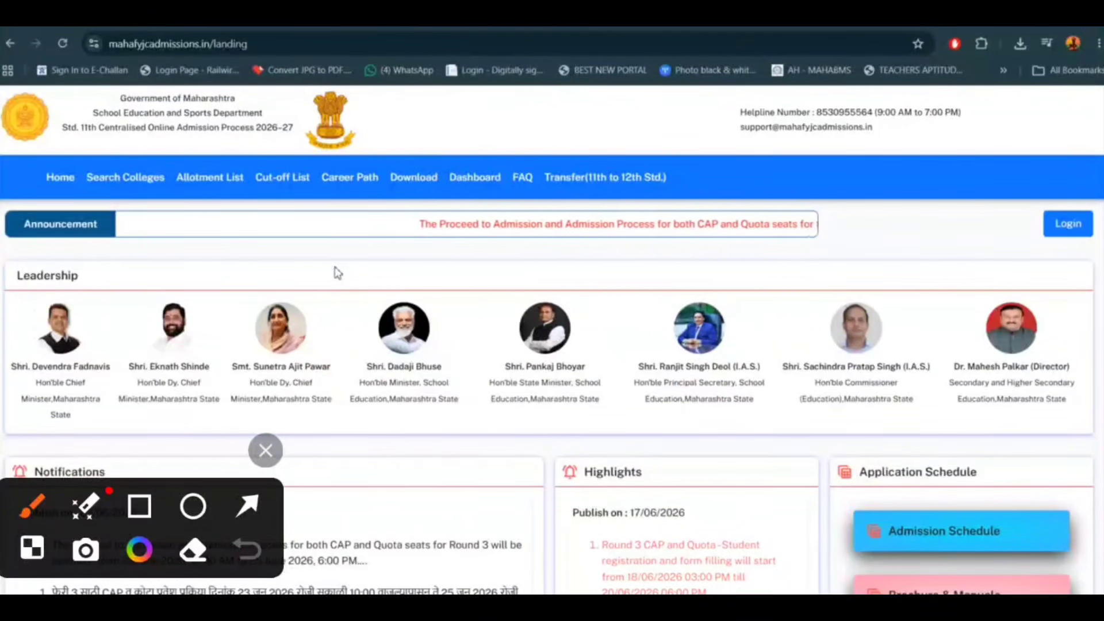
left_click_drag(76, 202, 391, 221)
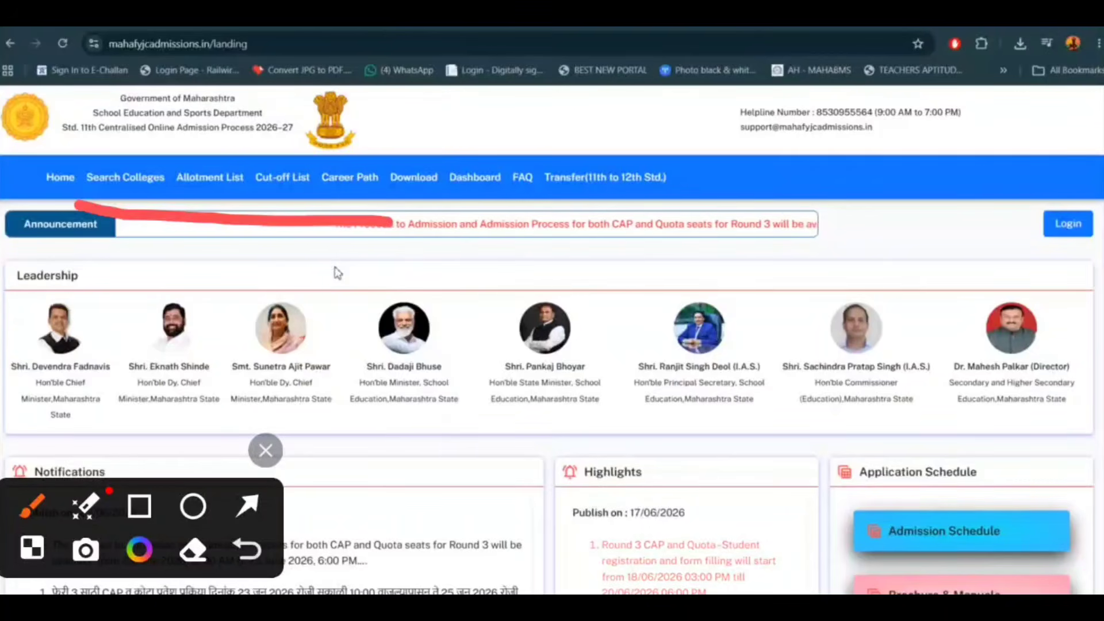
mouse_move(586, 121)
left_mouse_down()
mouse_move(505, 167)
mouse_move(632, 230)
mouse_move(661, 127)
mouse_move(570, 107)
left_mouse_up()
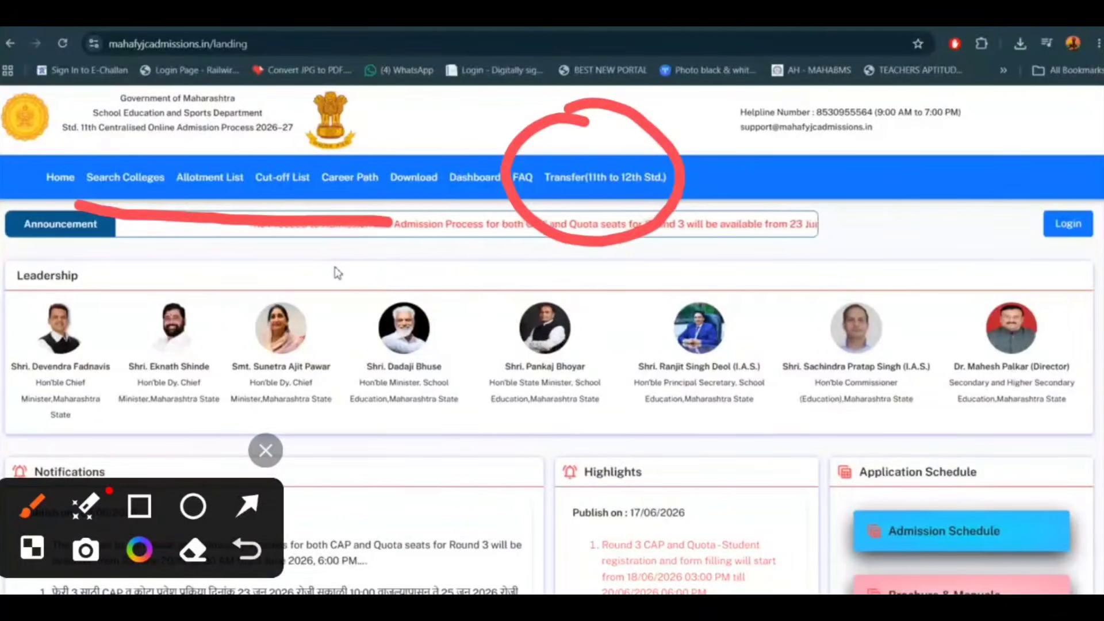
left_click_drag(544, 198, 636, 196)
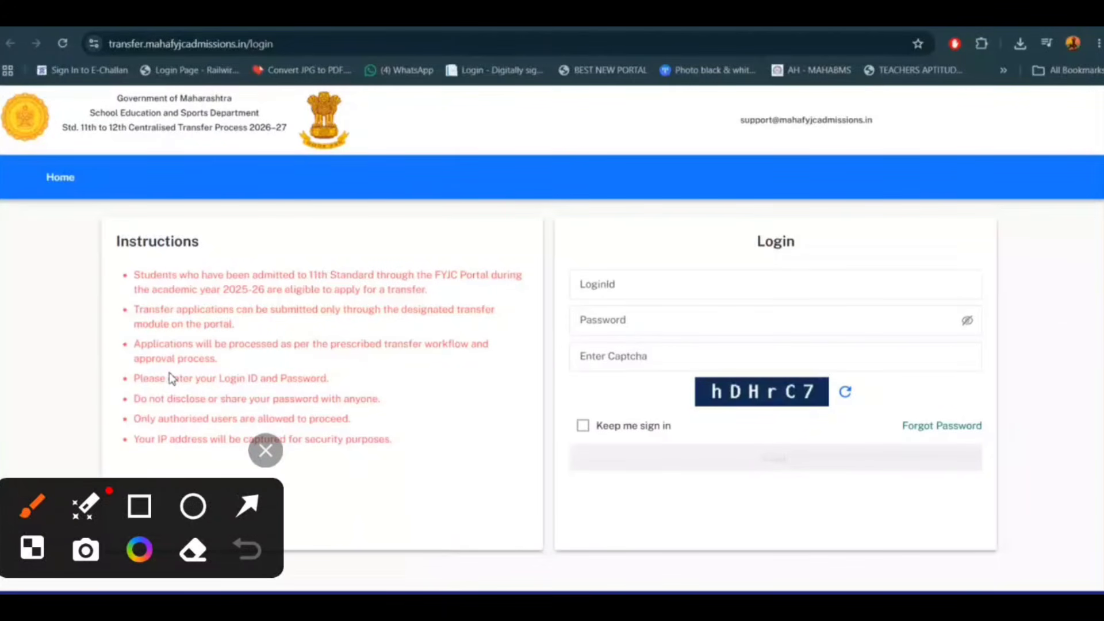
mouse_move(330, 191)
left_mouse_down()
mouse_move(342, 229)
mouse_move(496, 154)
left_mouse_up()
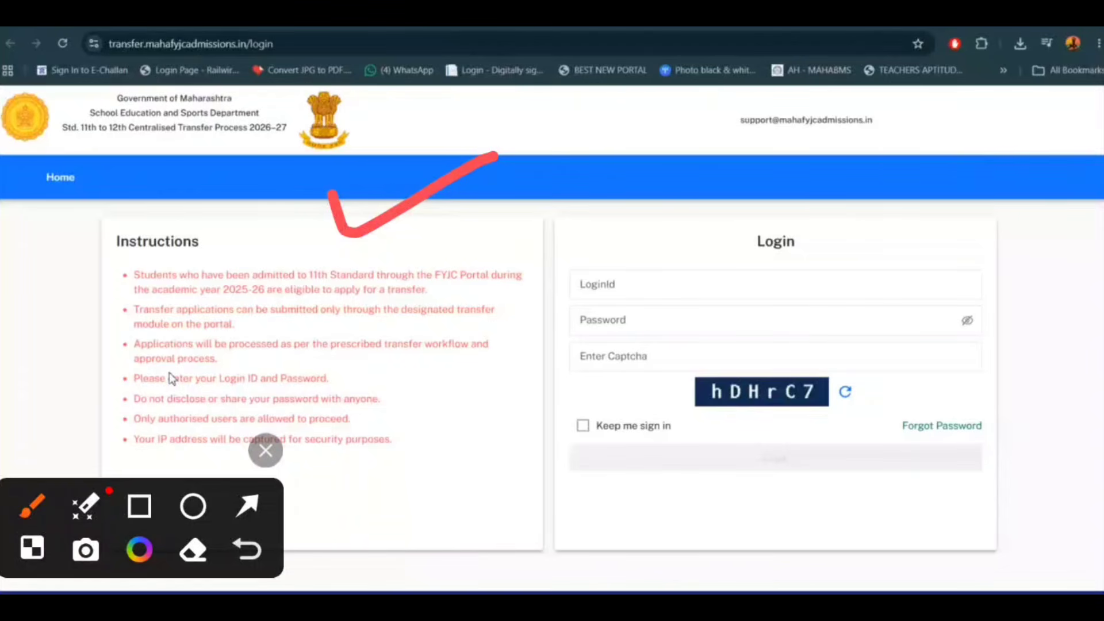
left_click_drag(78, 242, 269, 175)
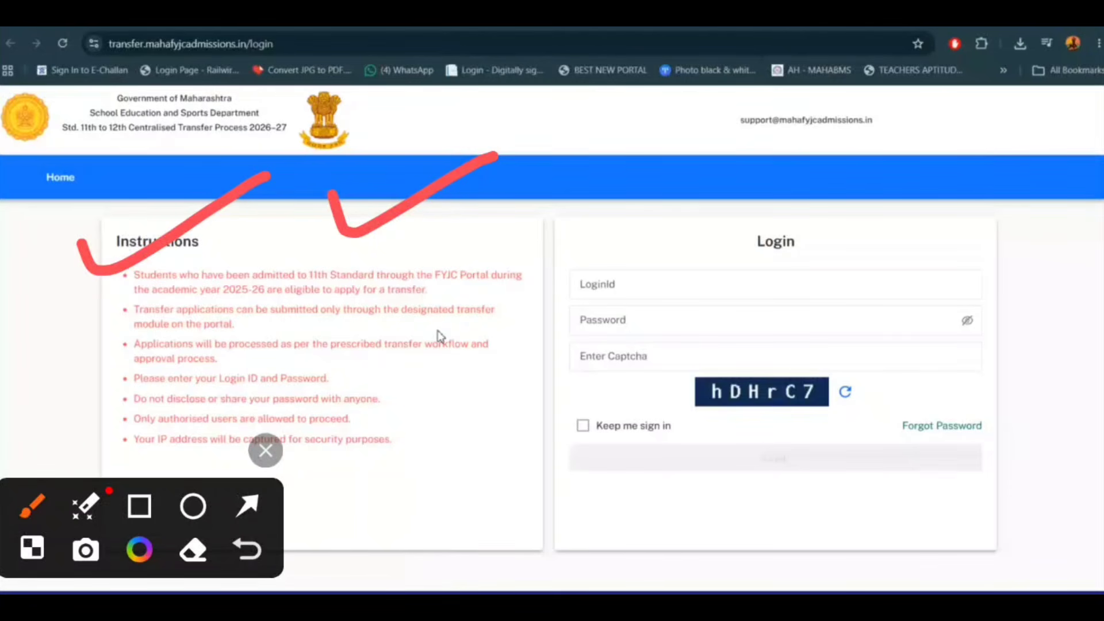
left_click_drag(534, 138, 690, 107)
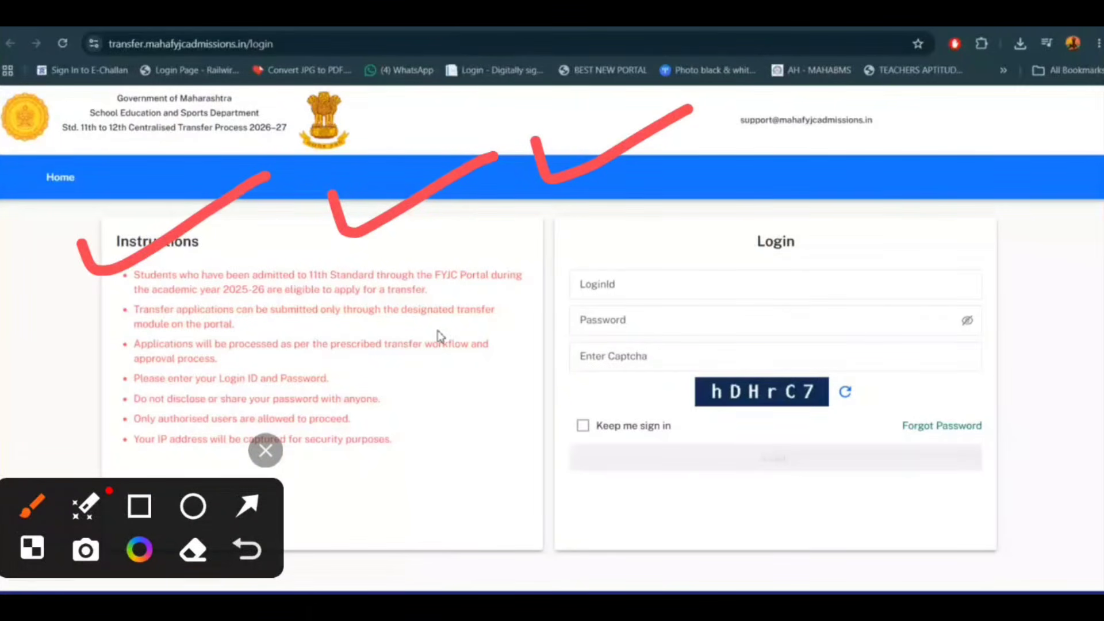
left_click_drag(65, 300, 164, 262)
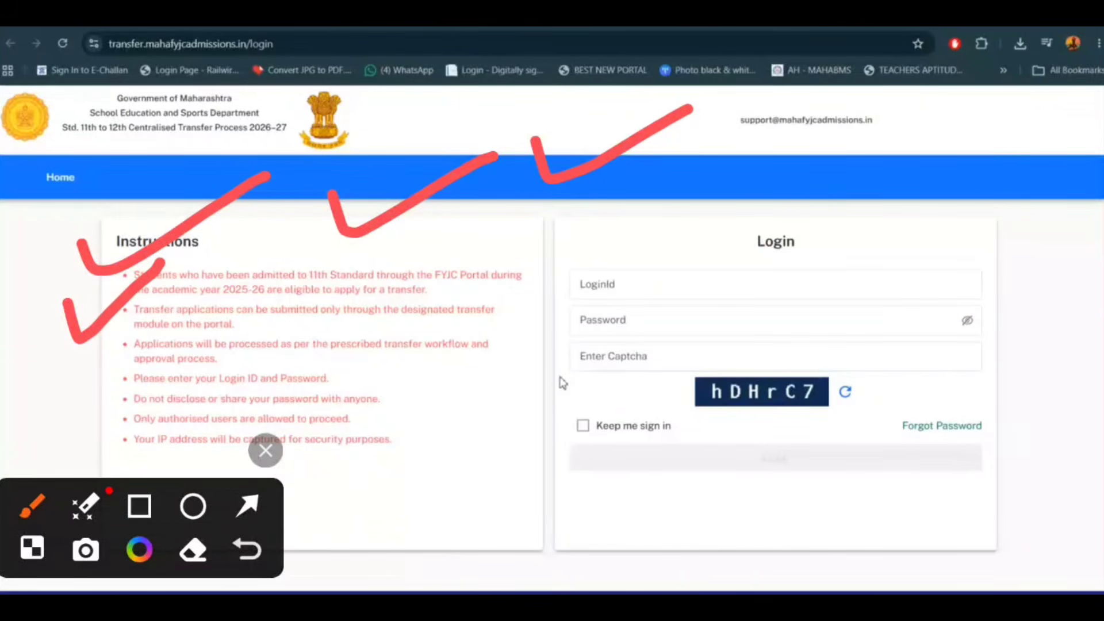
left_click_drag(648, 223, 860, 165)
mouse_move(501, 292)
left_mouse_down()
mouse_move(506, 302)
mouse_move(635, 281)
left_mouse_up()
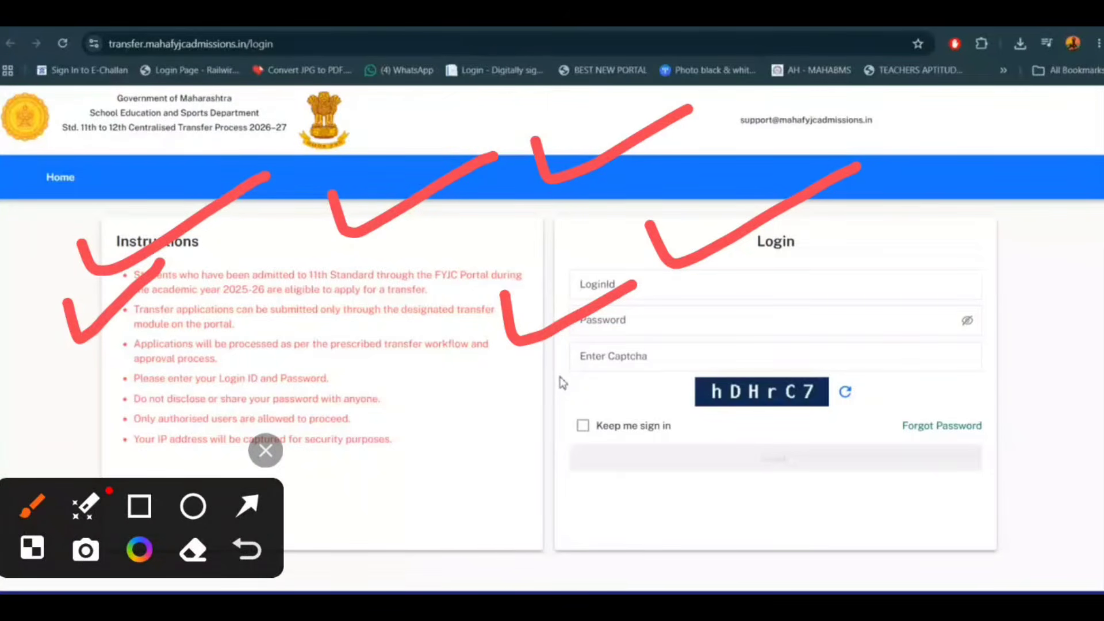
mouse_move(934, 377)
left_mouse_down()
mouse_move(1031, 437)
mouse_move(842, 394)
left_mouse_up()
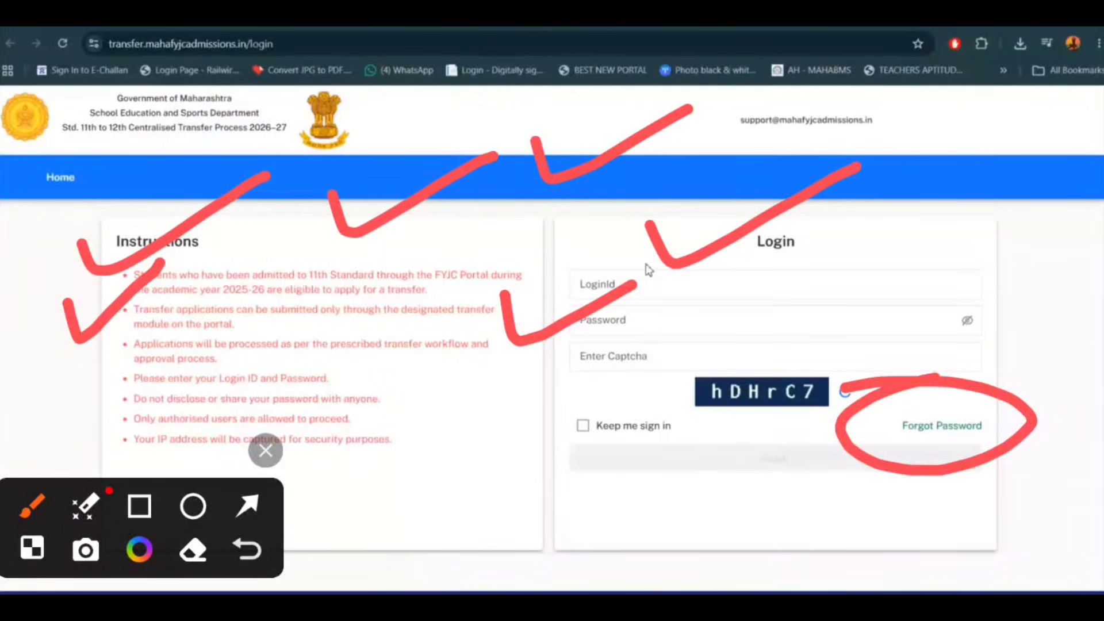
mouse_move(476, 416)
left_mouse_down()
mouse_move(561, 374)
mouse_move(541, 417)
left_mouse_up()
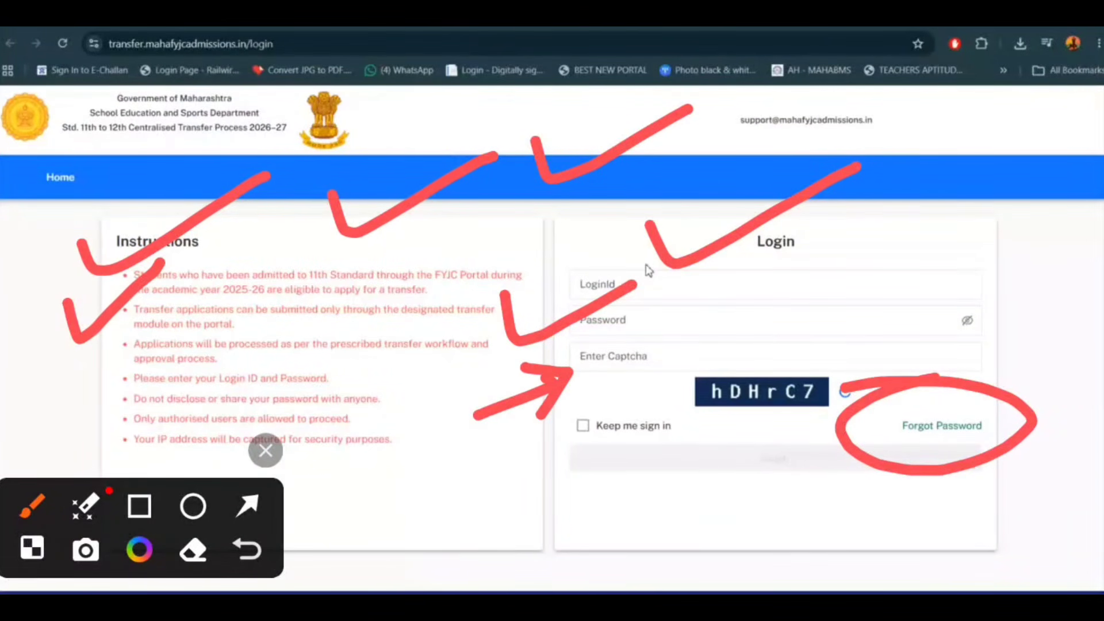
mouse_move(727, 412)
left_mouse_down()
mouse_move(862, 477)
mouse_move(726, 417)
left_mouse_up()
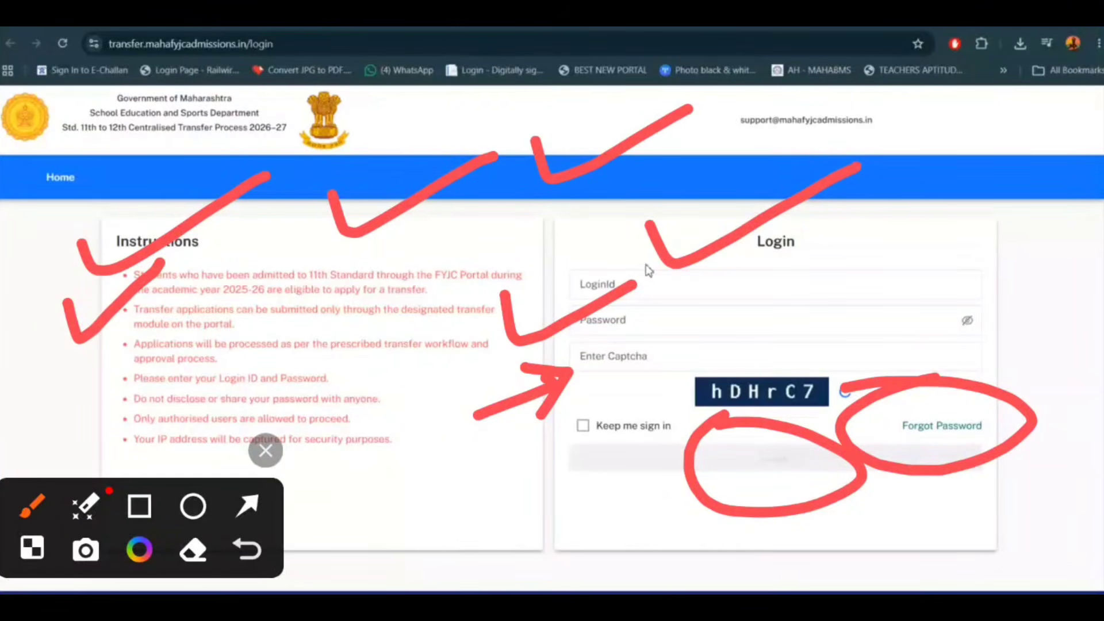
key("Escape")
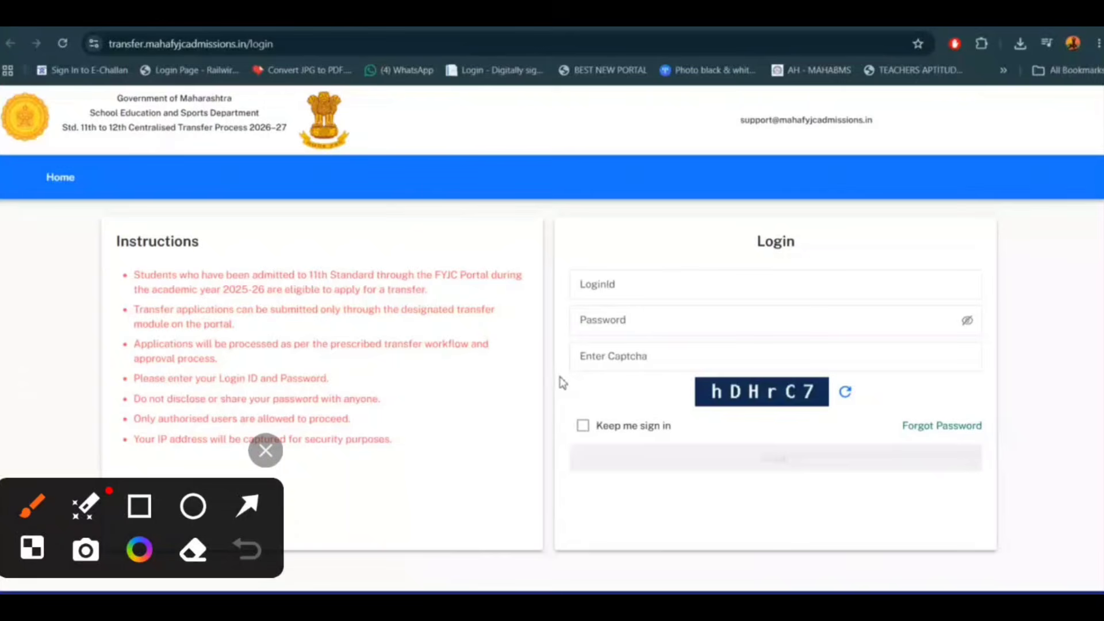
left_click_drag(363, 254, 365, 318)
left_click_drag(384, 246, 394, 300)
mouse_move(415, 214)
left_mouse_down()
mouse_move(451, 211)
mouse_move(475, 263)
left_mouse_up()
left_click_drag(368, 344, 494, 297)
left_click_drag(343, 388, 492, 332)
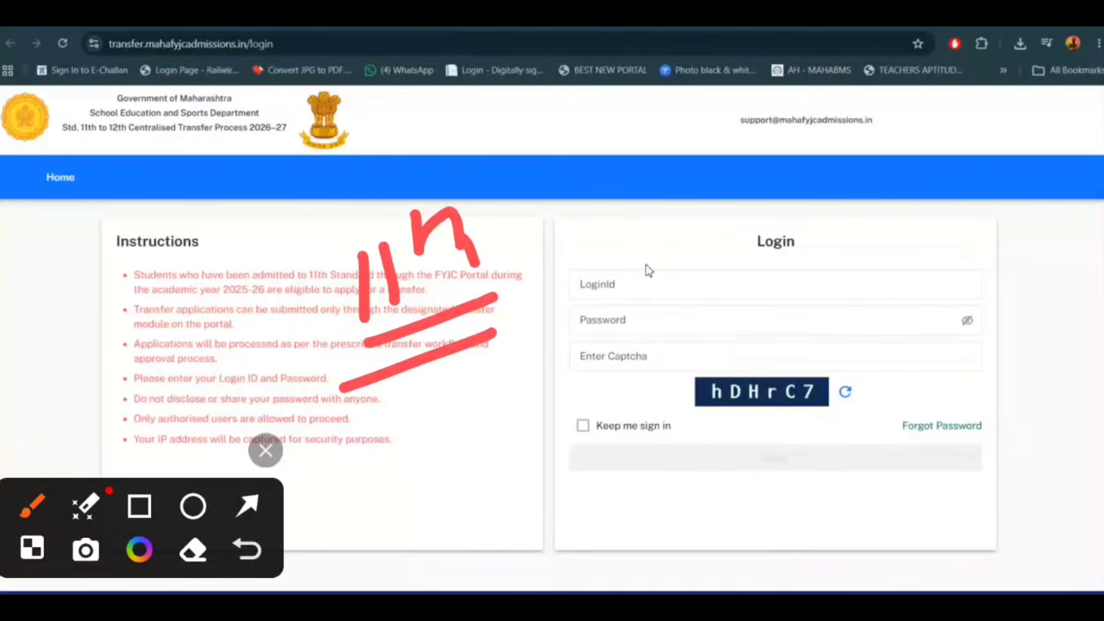
left_click_drag(432, 437, 446, 493)
left_click_drag(458, 424, 464, 482)
mouse_move(484, 406)
left_mouse_down()
mouse_move(487, 445)
mouse_move(550, 430)
left_mouse_up()
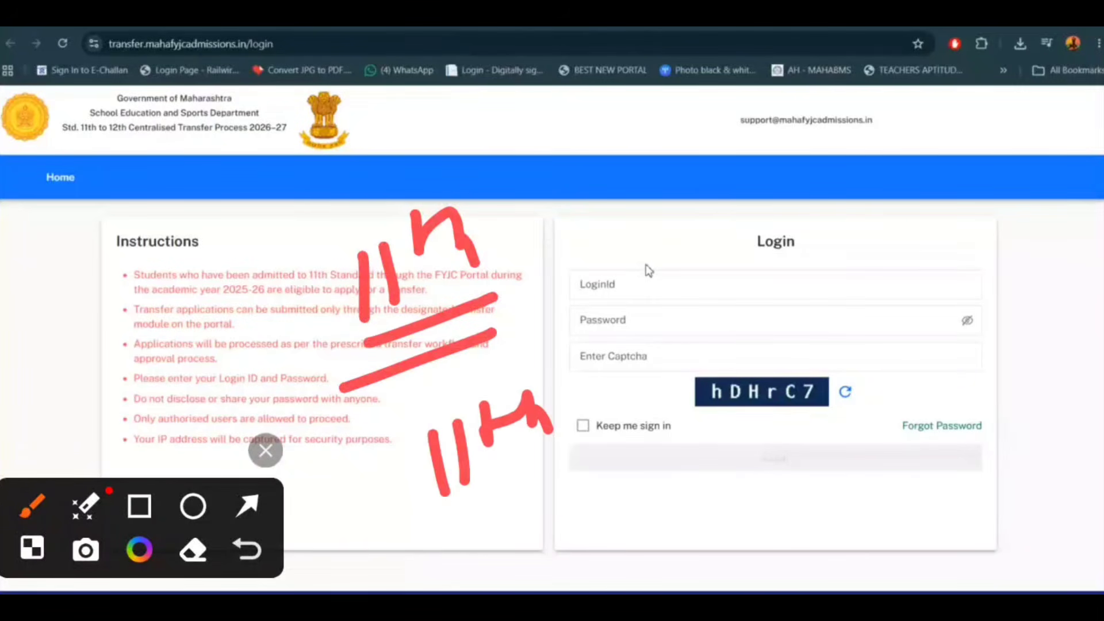
left_click_drag(421, 520, 556, 467)
left_click_drag(409, 544, 556, 492)
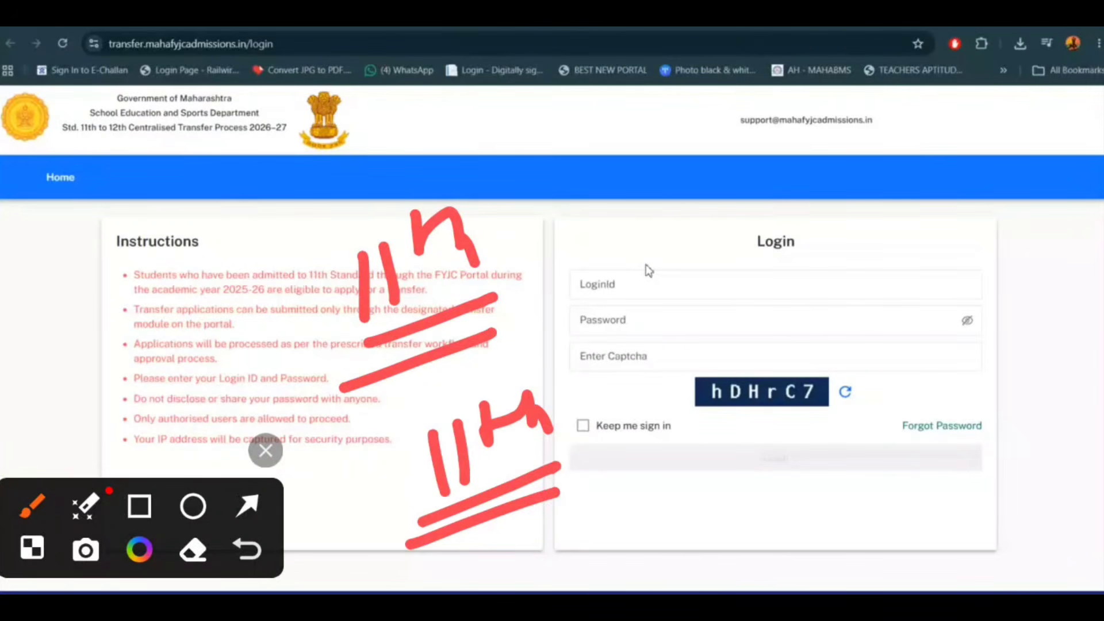
Step: Log in to the Std. 11th to 12th transfer portal with the login ID, account password and displayed captcha
left_click(682, 282)
key("ctrl+v")
left_click(671, 324)
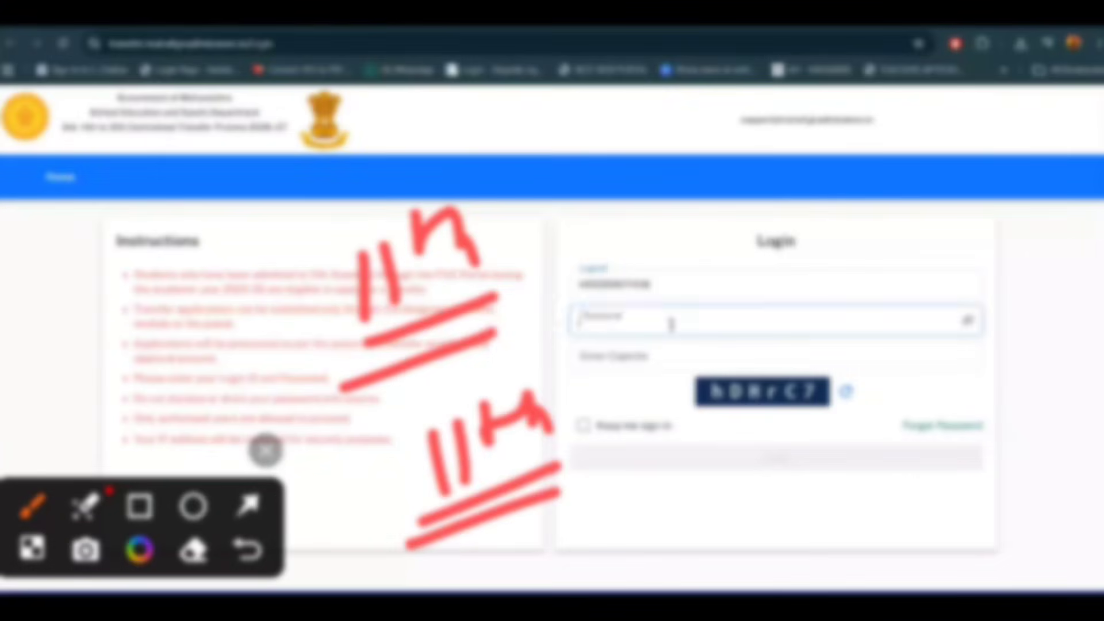
type("•••••")
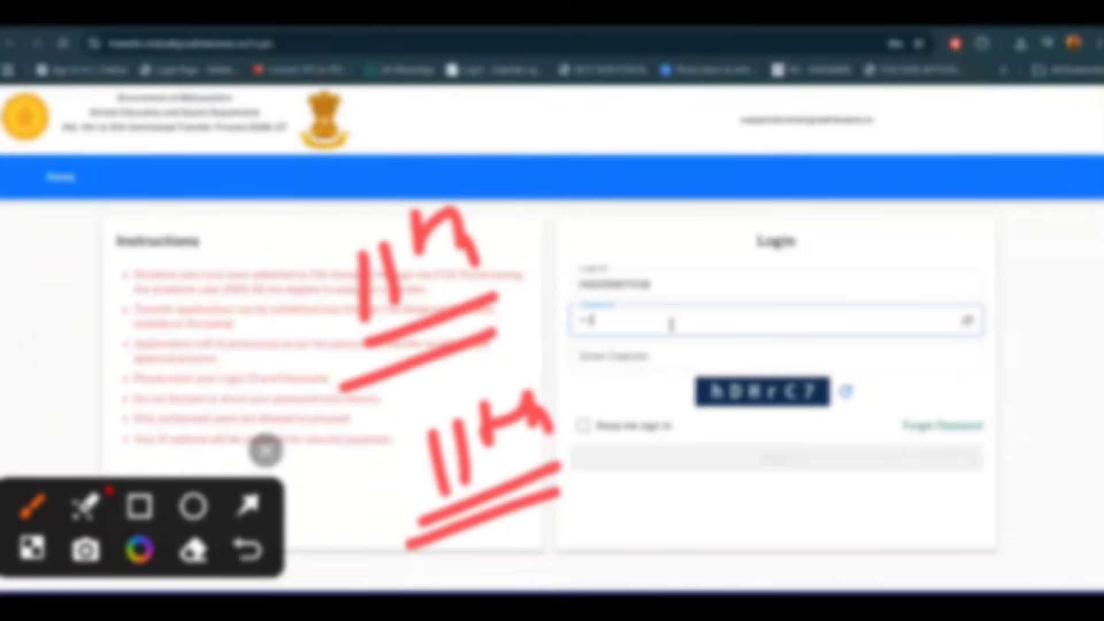
type("•")
key("Tab")
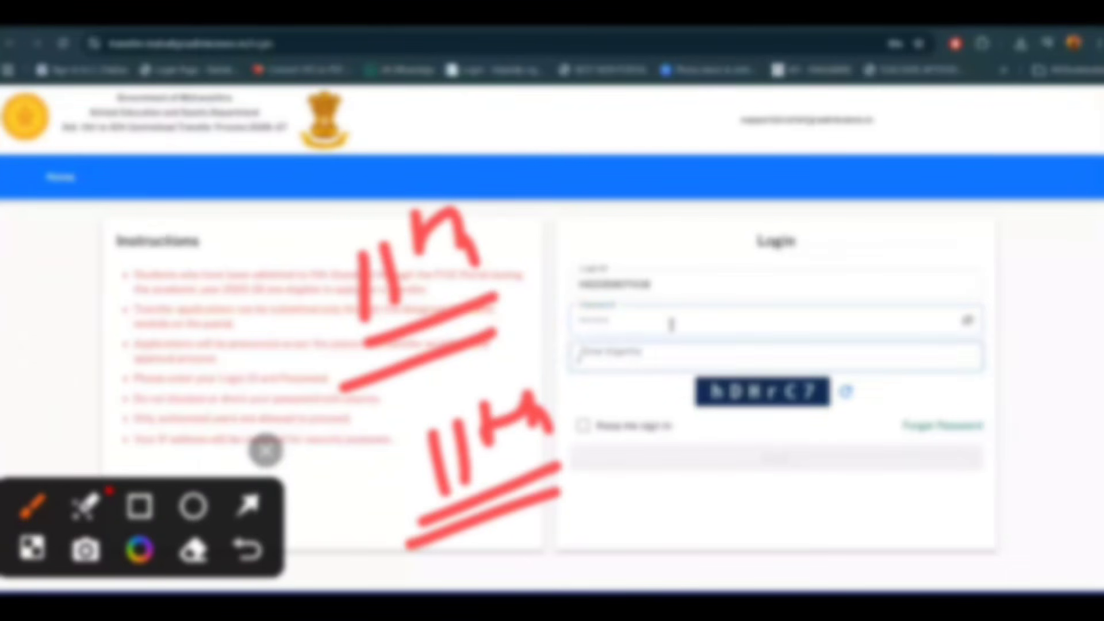
type("hDHr")
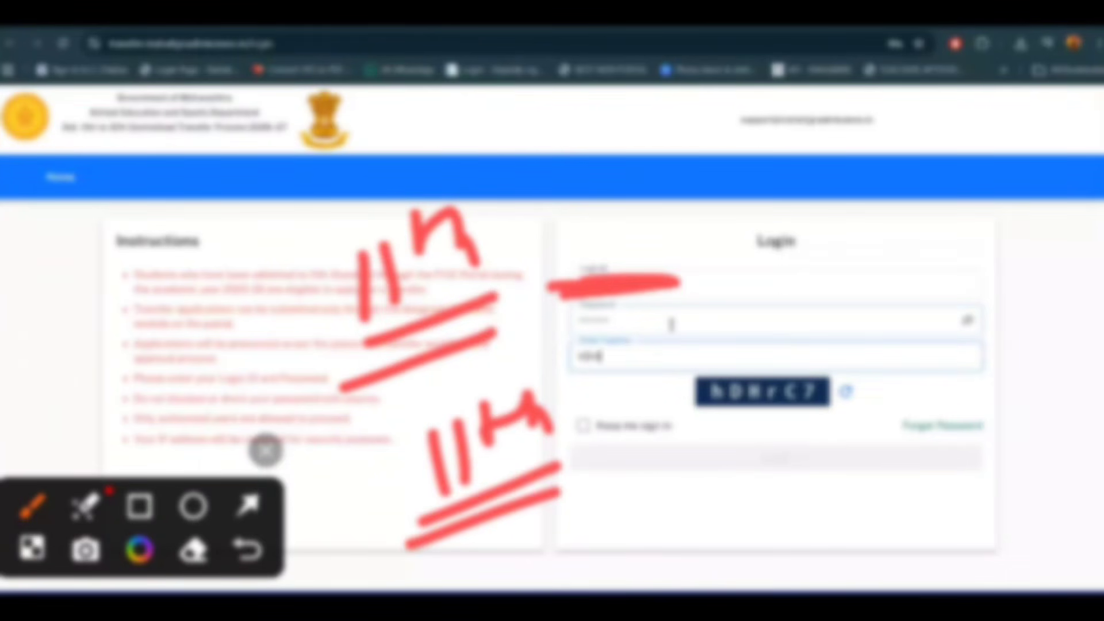
type("C7")
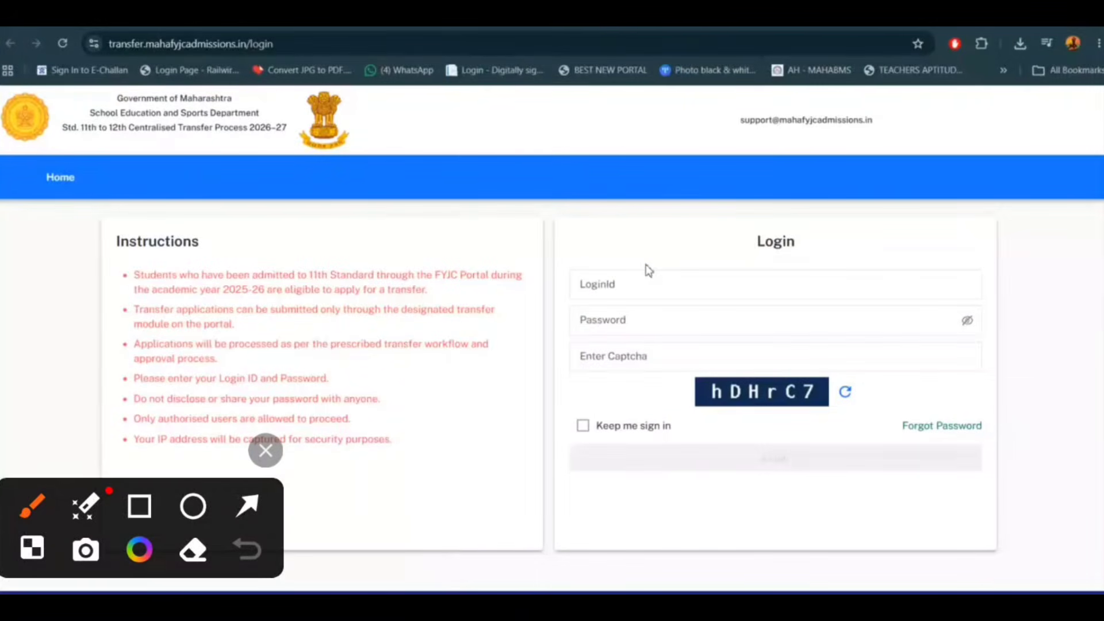
mouse_move(617, 238)
left_mouse_down()
mouse_move(677, 265)
mouse_move(851, 151)
left_mouse_up()
mouse_move(514, 300)
left_mouse_down()
mouse_move(606, 306)
mouse_move(716, 217)
left_mouse_up()
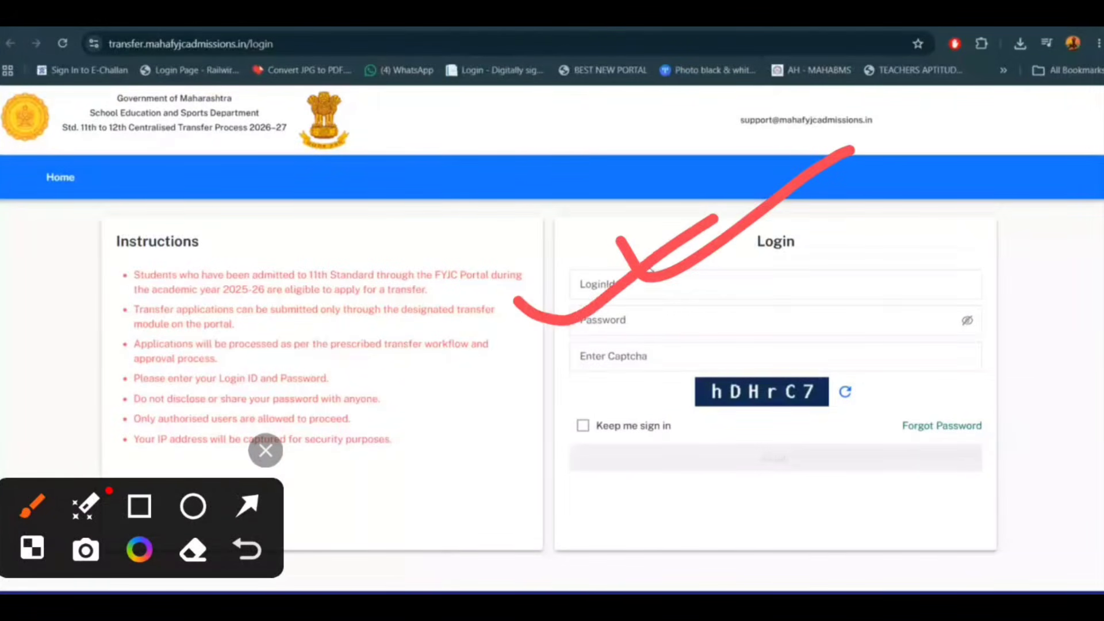
left_click_drag(656, 346, 656, 373)
mouse_move(747, 415)
left_mouse_down()
mouse_move(747, 520)
mouse_move(682, 442)
left_mouse_up()
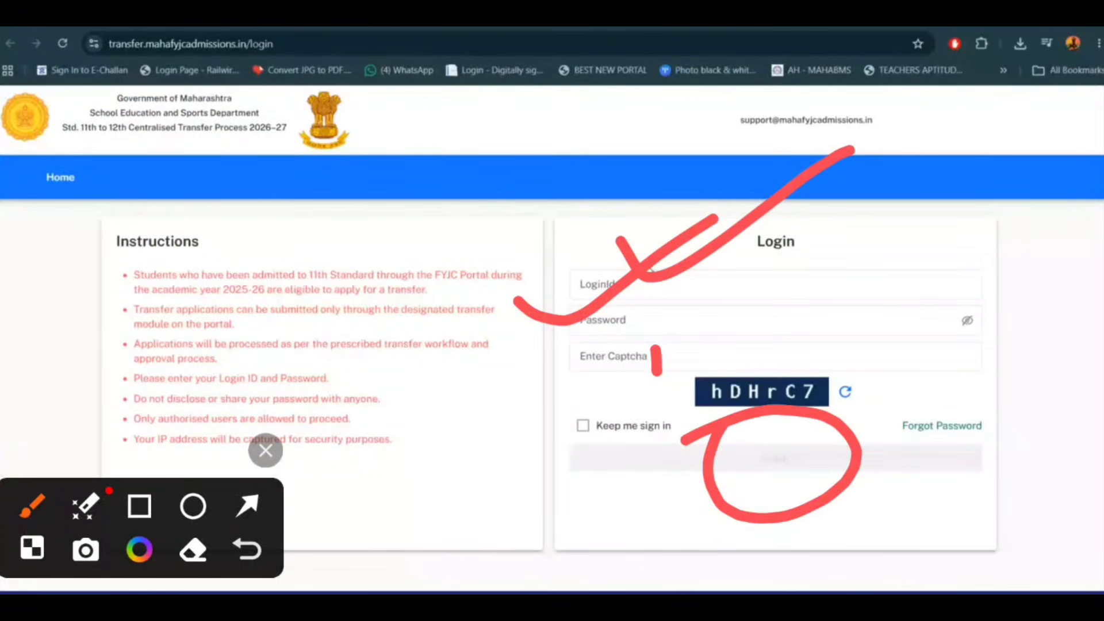
left_click(785, 454)
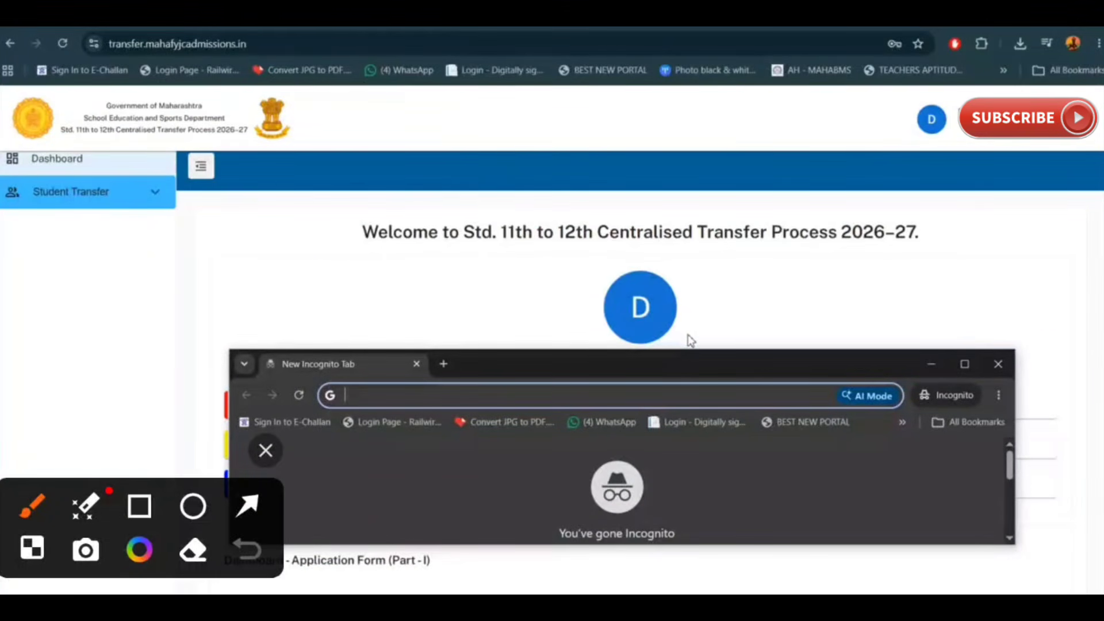
mouse_move(283, 262)
left_mouse_down()
mouse_move(841, 251)
mouse_move(1044, 229)
left_mouse_up()
left_click_drag(541, 175, 688, 112)
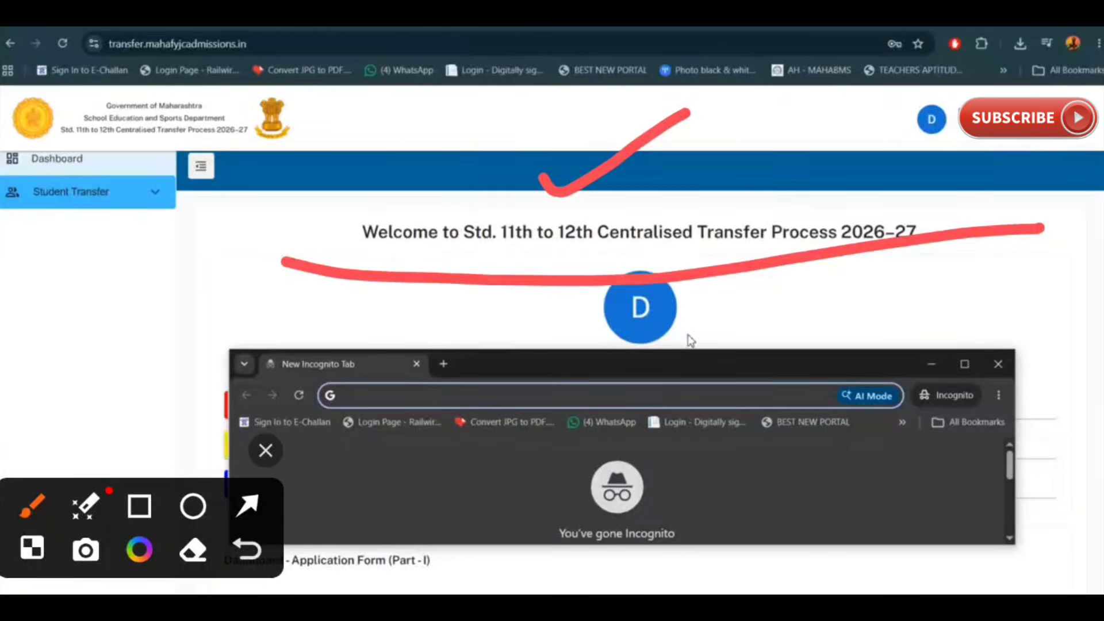
mouse_move(478, 257)
left_mouse_down()
mouse_move(789, 265)
mouse_move(493, 272)
left_mouse_up()
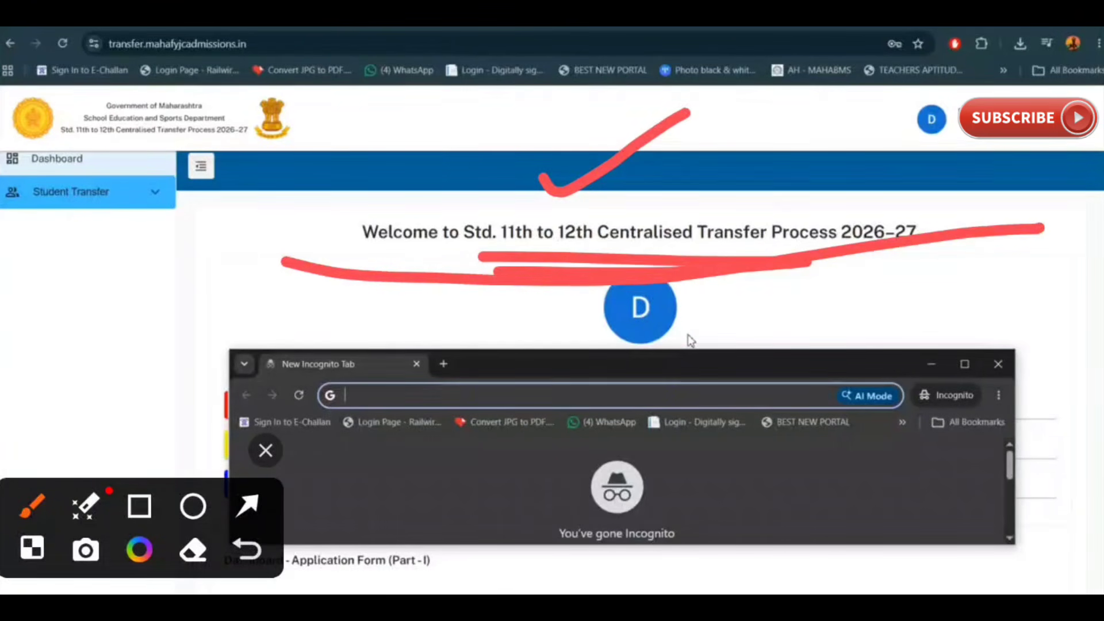
mouse_move(540, 329)
left_mouse_down()
mouse_move(333, 483)
mouse_move(598, 310)
mouse_move(403, 351)
left_mouse_up()
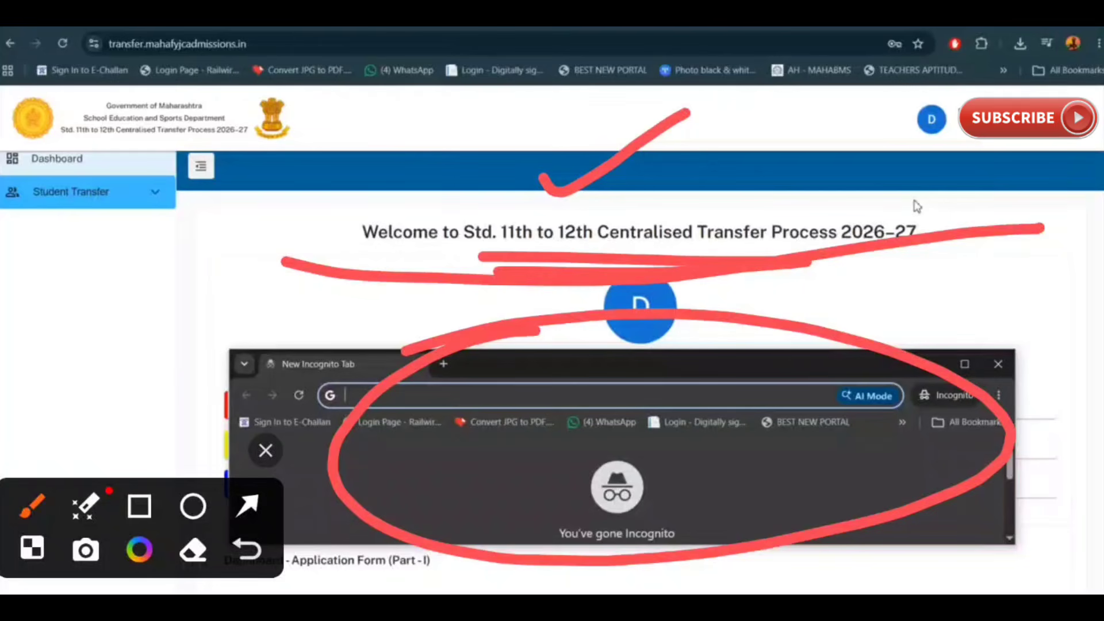
mouse_move(279, 184)
left_mouse_down()
mouse_move(170, 191)
mouse_move(225, 218)
left_mouse_up()
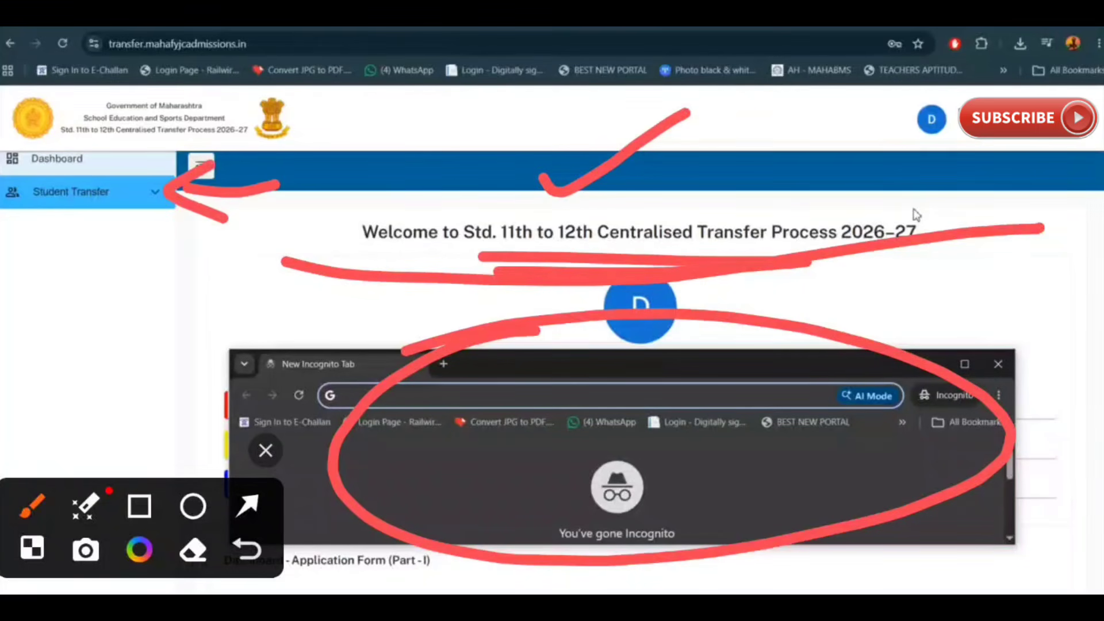
mouse_move(149, 213)
left_mouse_down()
mouse_move(29, 236)
mouse_move(193, 218)
mouse_move(25, 249)
left_mouse_up()
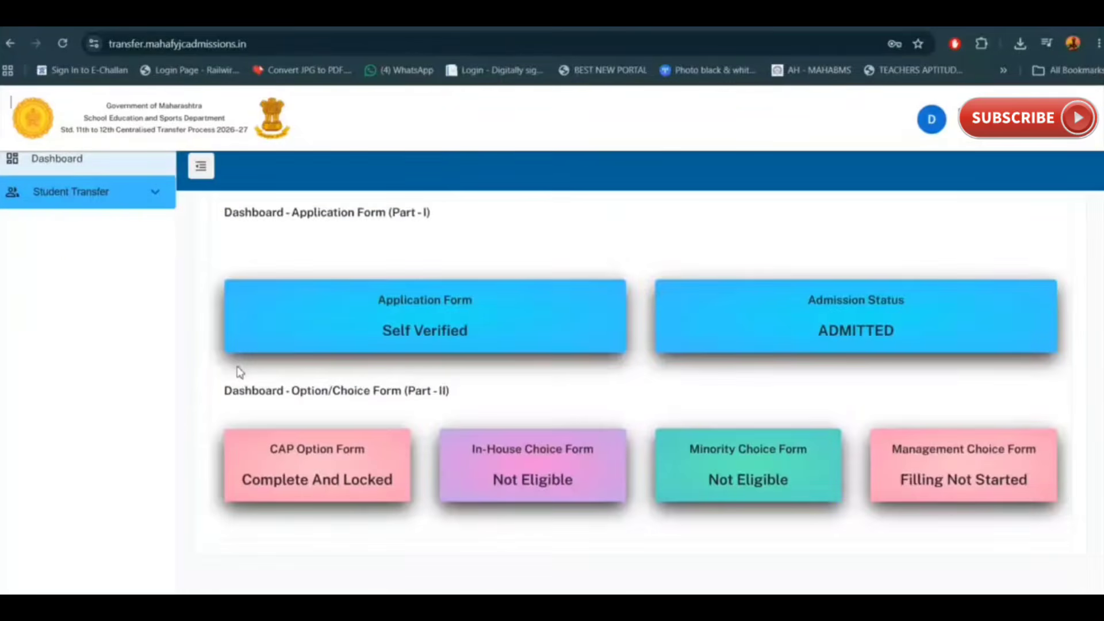
left_click(1068, 358)
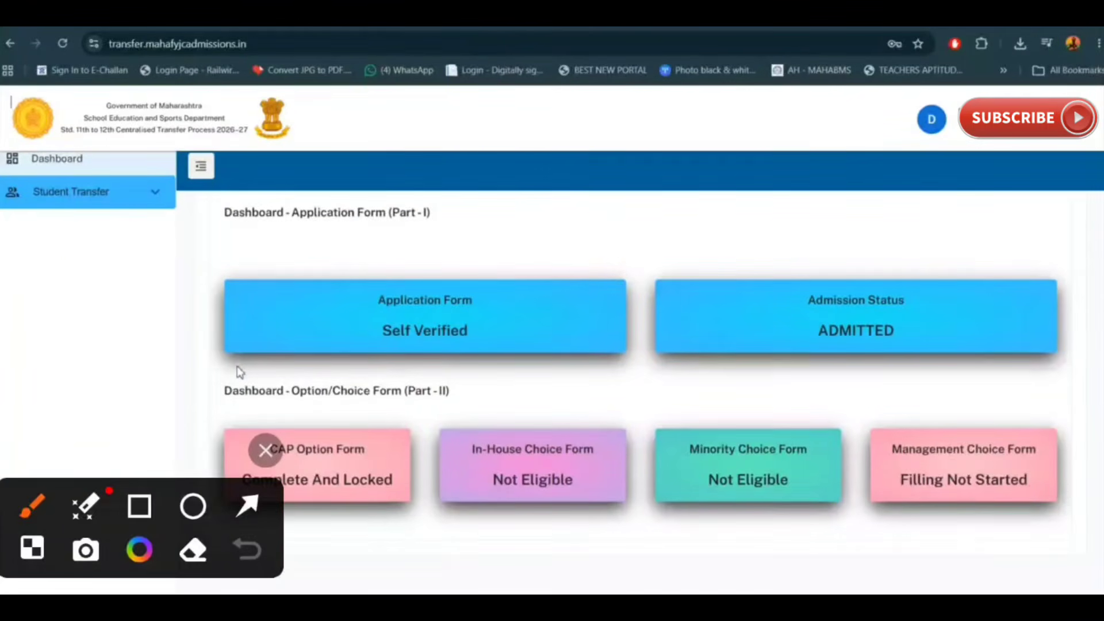
left_click(456, 245)
mouse_move(397, 239)
left_mouse_down()
mouse_move(288, 328)
mouse_move(543, 288)
mouse_move(287, 296)
left_mouse_up()
mouse_move(877, 229)
left_mouse_down()
mouse_move(840, 391)
mouse_move(779, 210)
left_mouse_up()
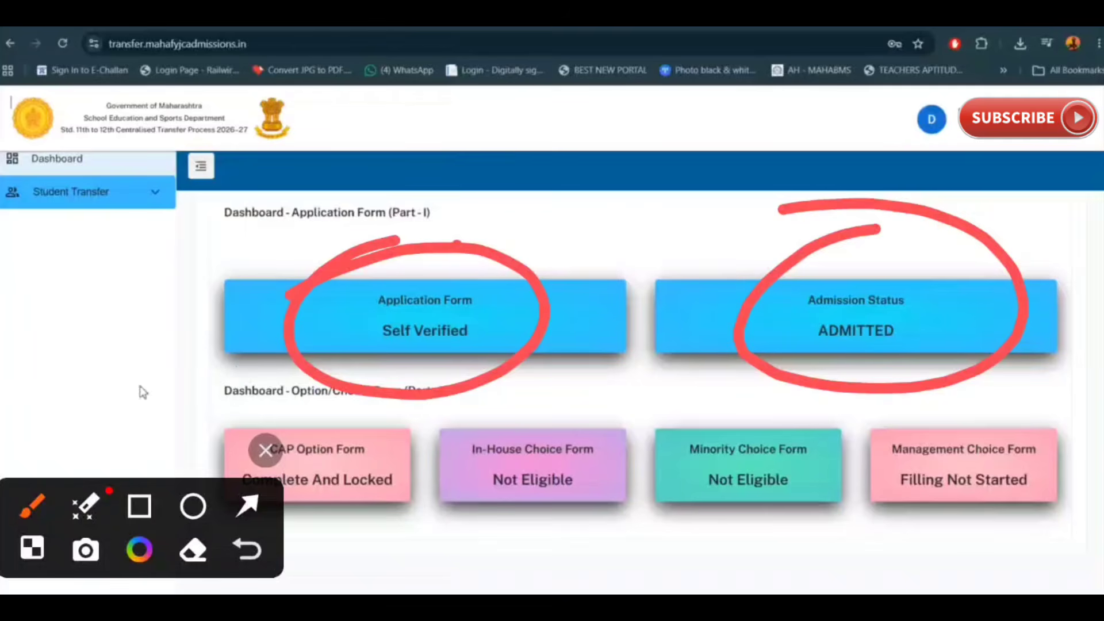
scroll(118, 307, "down", 1)
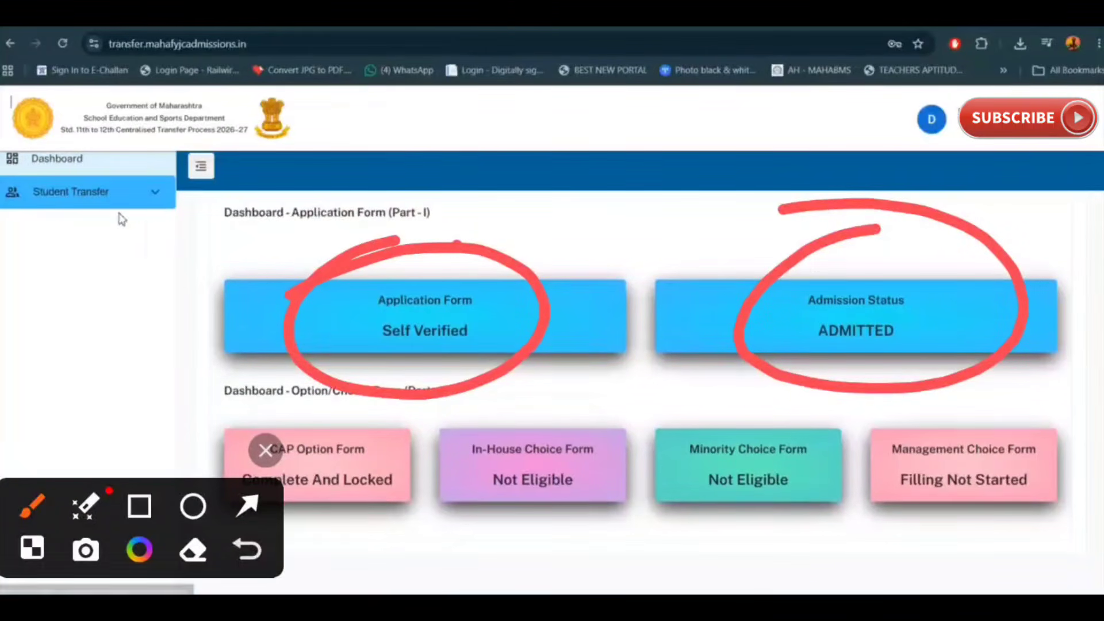
Step: Open the Std. 11th to 12th Transfer form from the Student Transfer section
left_click(156, 195)
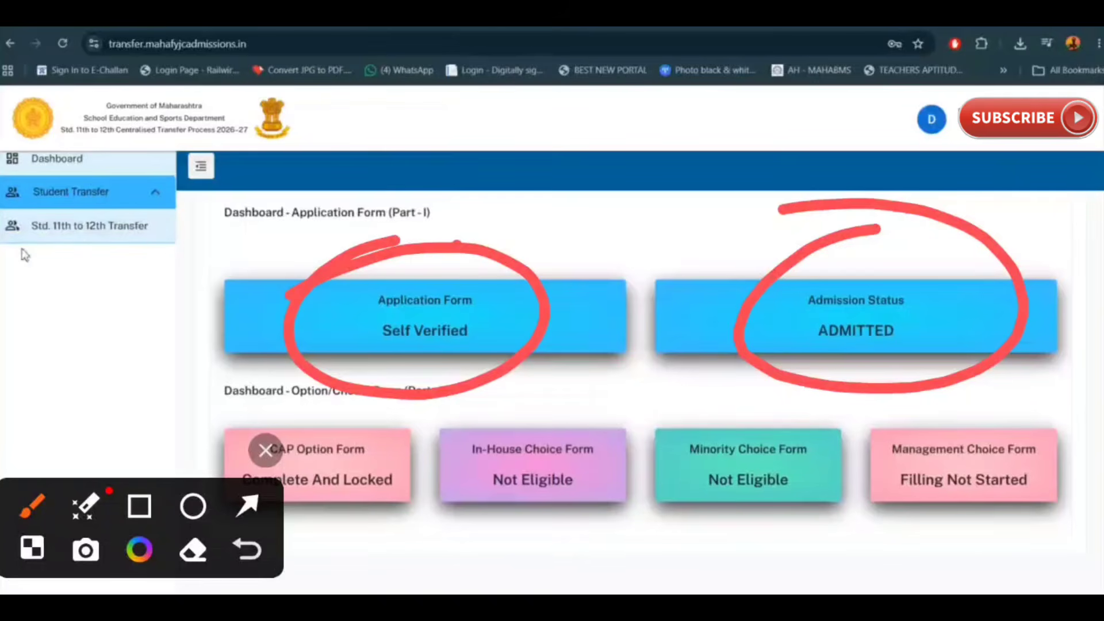
mouse_move(55, 264)
left_mouse_down()
mouse_move(204, 238)
mouse_move(20, 275)
mouse_move(1, 311)
left_mouse_up()
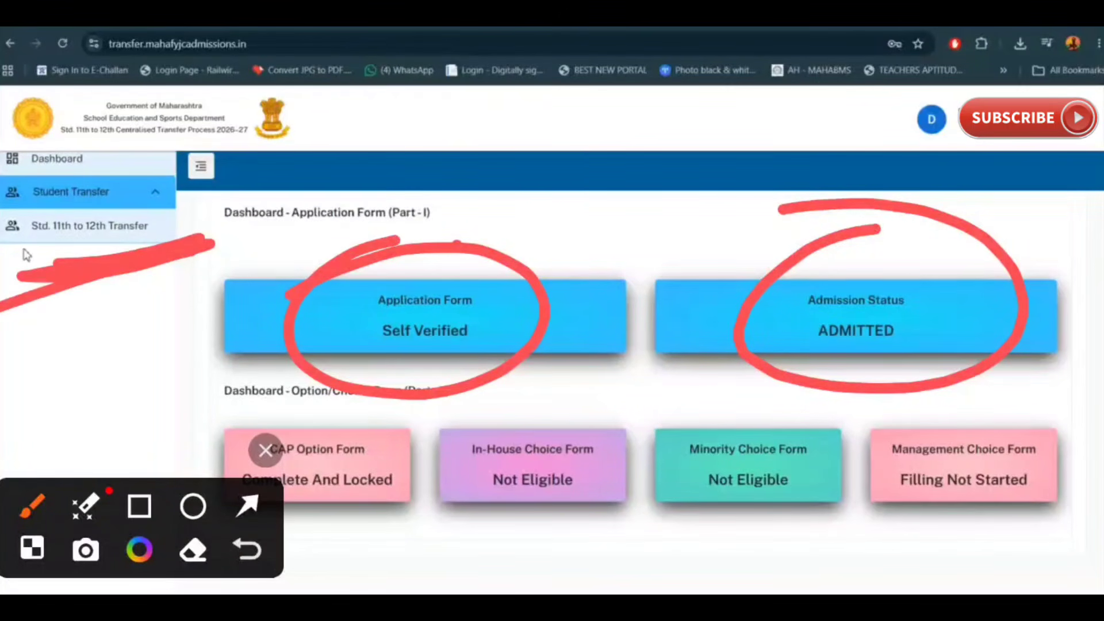
key("Escape")
left_click(90, 227)
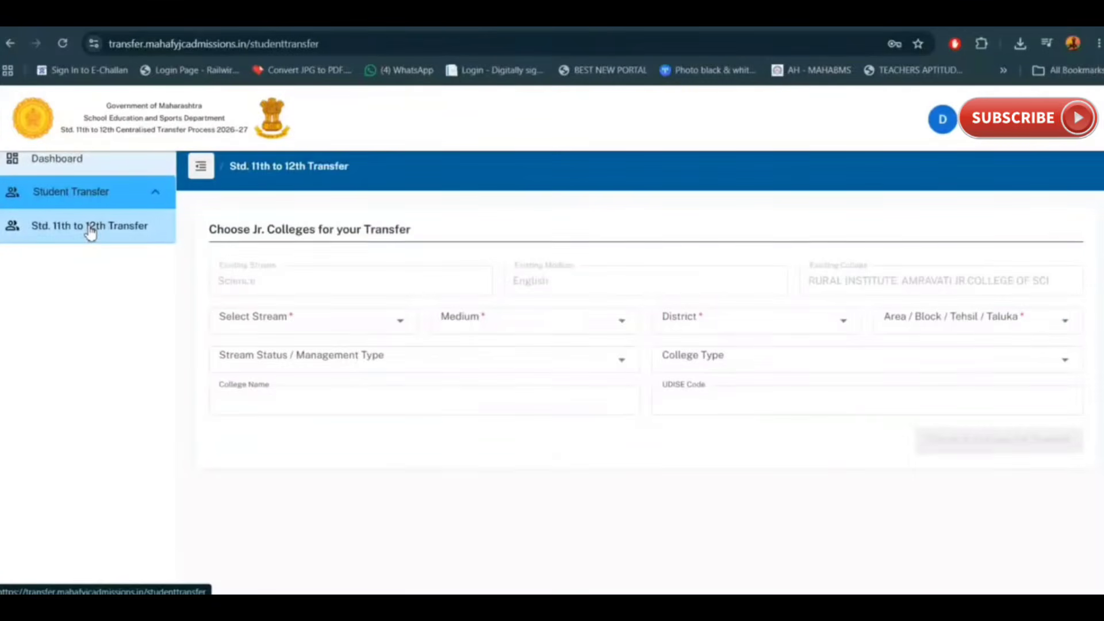
left_click(1067, 361)
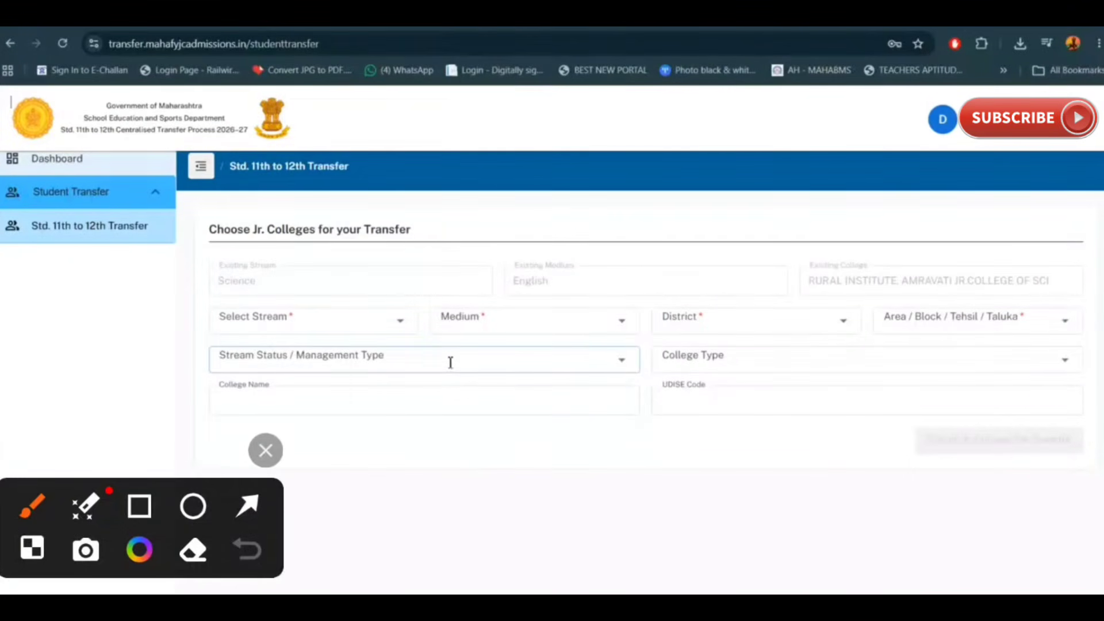
left_click_drag(325, 226, 529, 126)
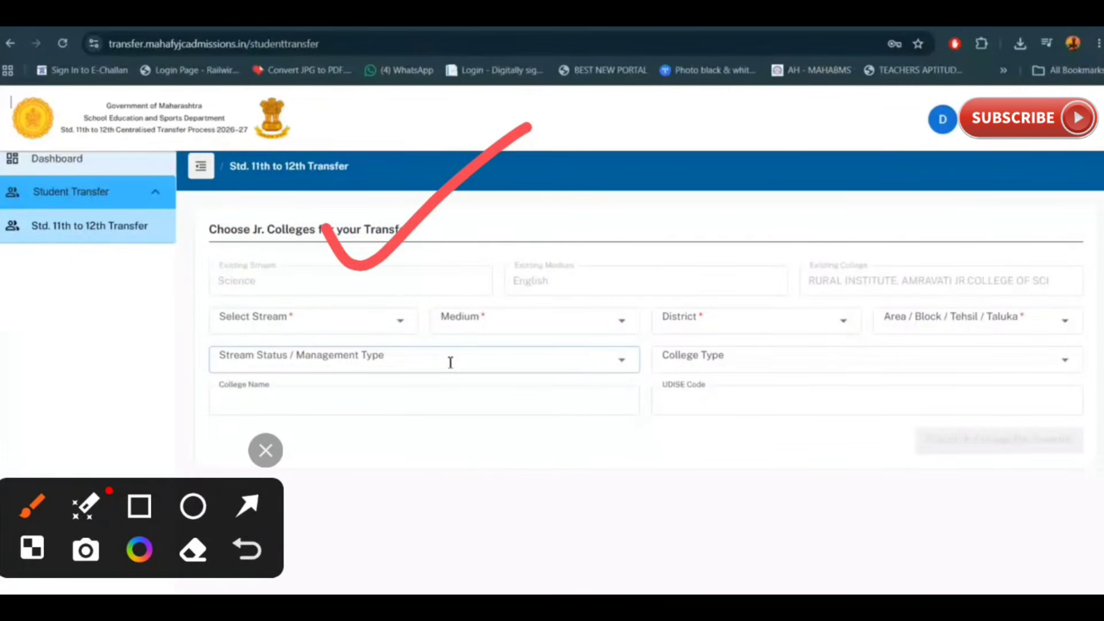
left_click_drag(584, 223, 777, 180)
mouse_move(855, 244)
left_mouse_down()
mouse_move(949, 245)
mouse_move(1095, 151)
left_mouse_up()
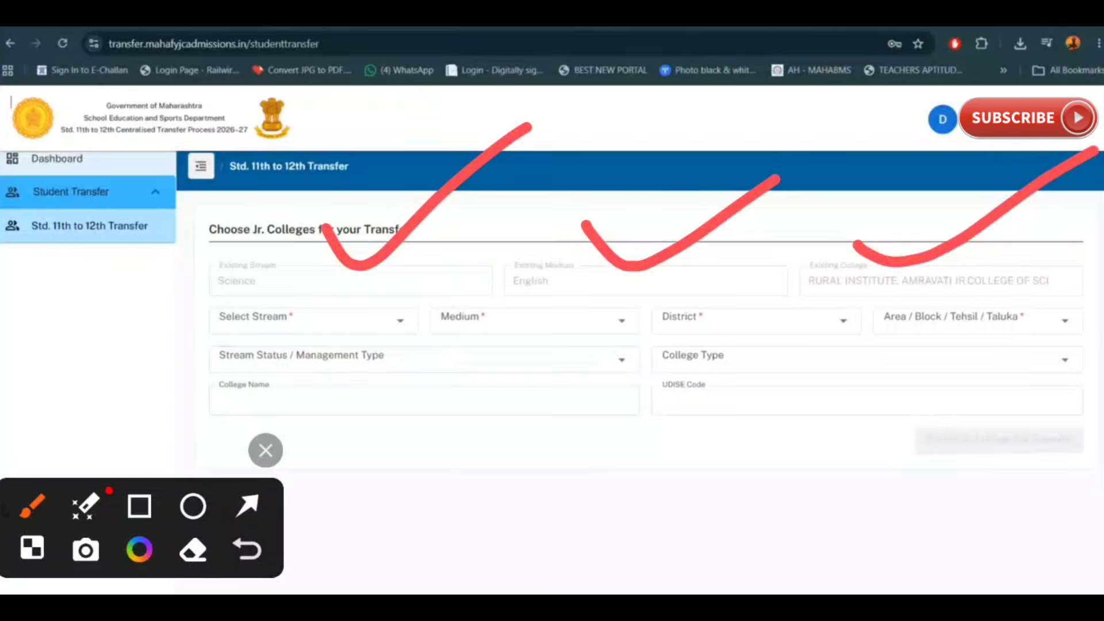
left_click_drag(119, 311, 294, 223)
mouse_move(467, 265)
left_mouse_down()
mouse_move(506, 291)
mouse_move(662, 197)
left_mouse_up()
mouse_move(735, 264)
left_mouse_down()
mouse_move(742, 287)
mouse_move(883, 232)
left_mouse_up()
mouse_move(957, 270)
left_mouse_down()
mouse_move(1021, 285)
mouse_move(1101, 211)
left_mouse_up()
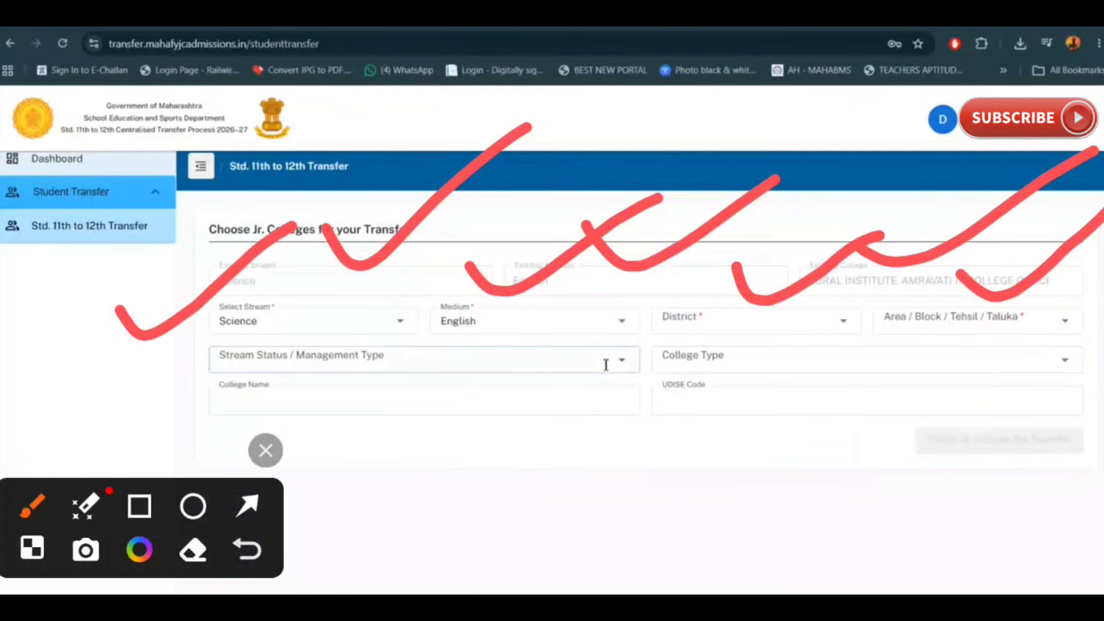
left_click_drag(115, 381, 215, 303)
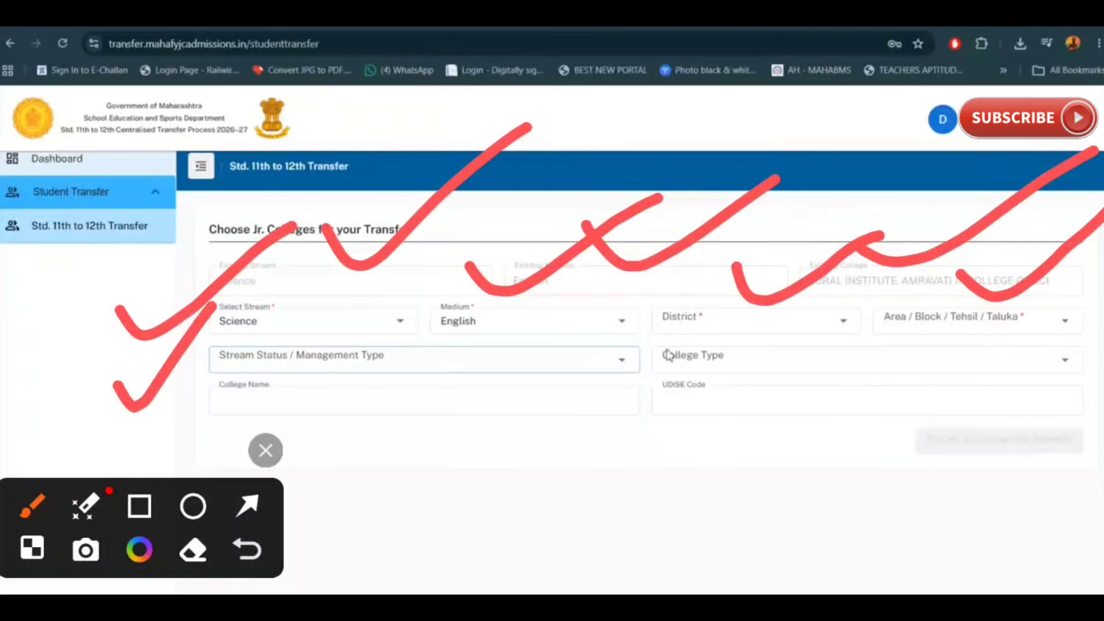
Step: Set the transfer district to AMRAVATI and the area/taluka to AMRAVATI MC (270715)
left_click(745, 325)
left_click(719, 401)
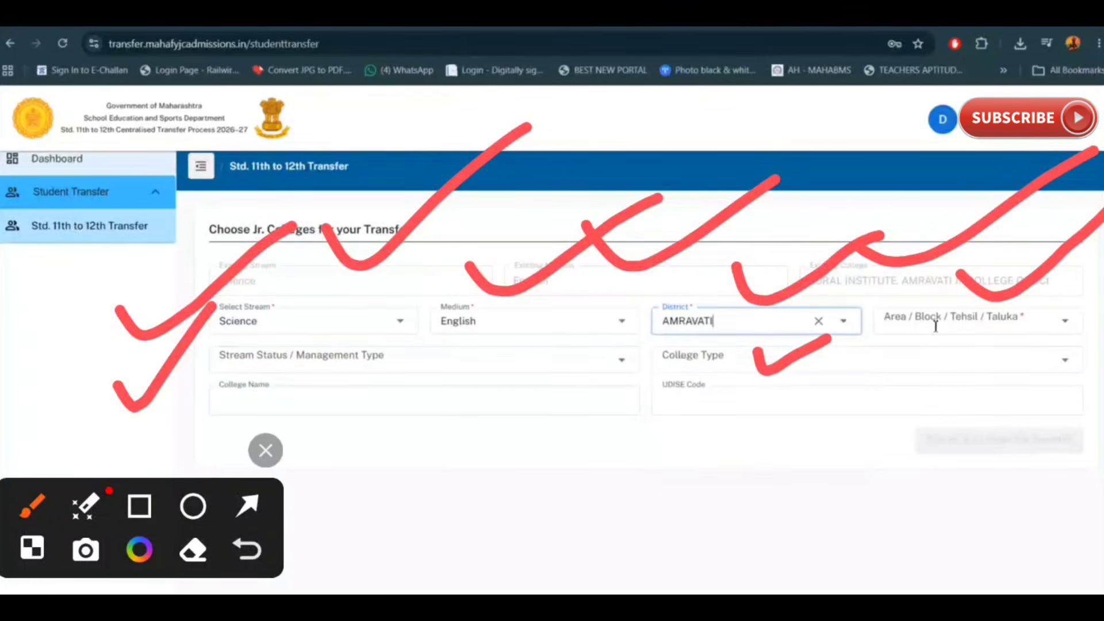
left_click(923, 327)
left_click(966, 380)
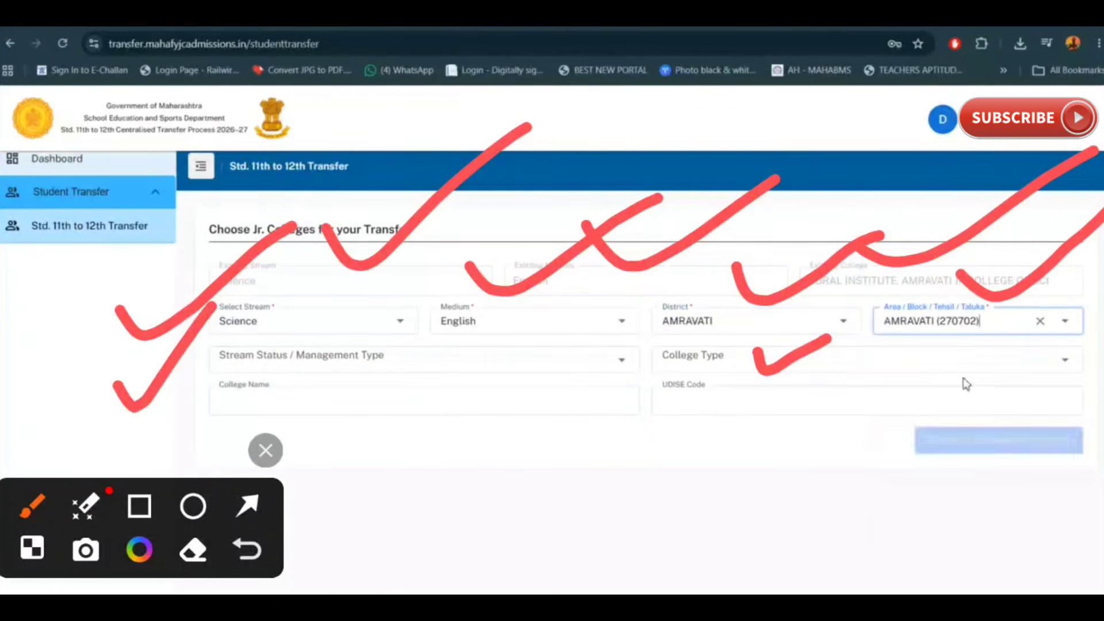
left_click(1039, 321)
left_click(995, 322)
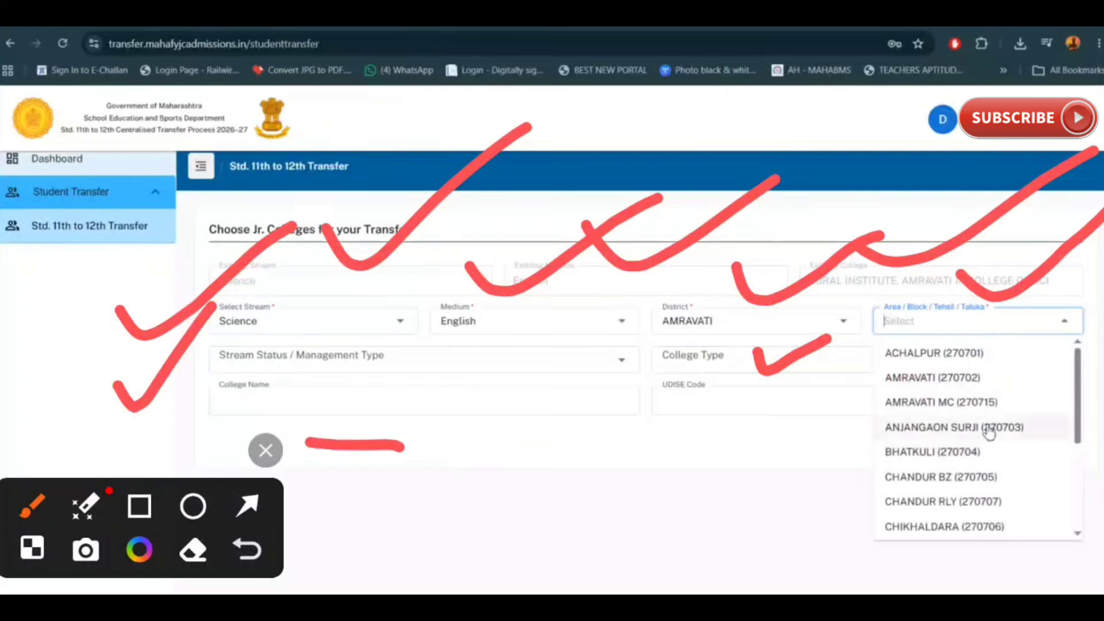
left_click(981, 401)
Step: Check the available options for Stream Status / Management Type and College Type without choosing any
left_click(470, 361)
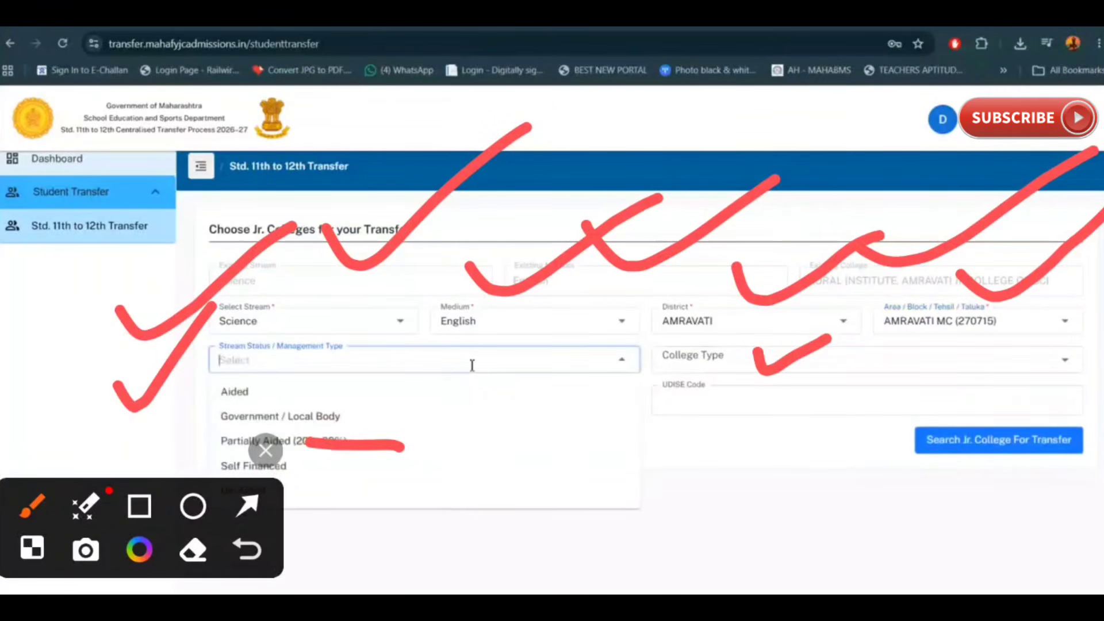
left_click(698, 447)
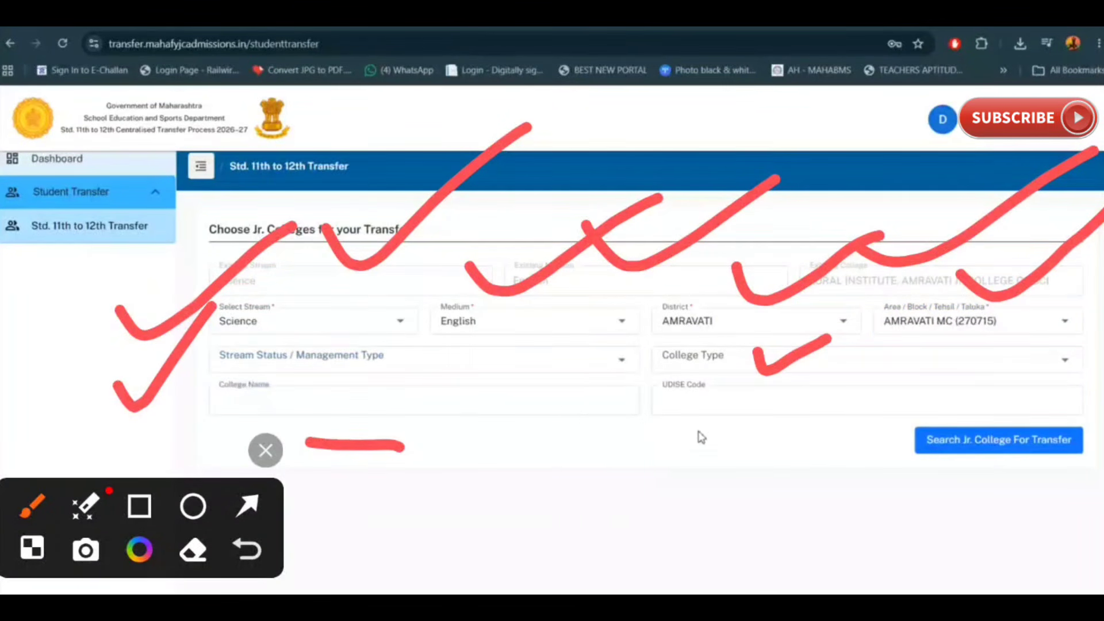
left_click(770, 359)
left_click(420, 489)
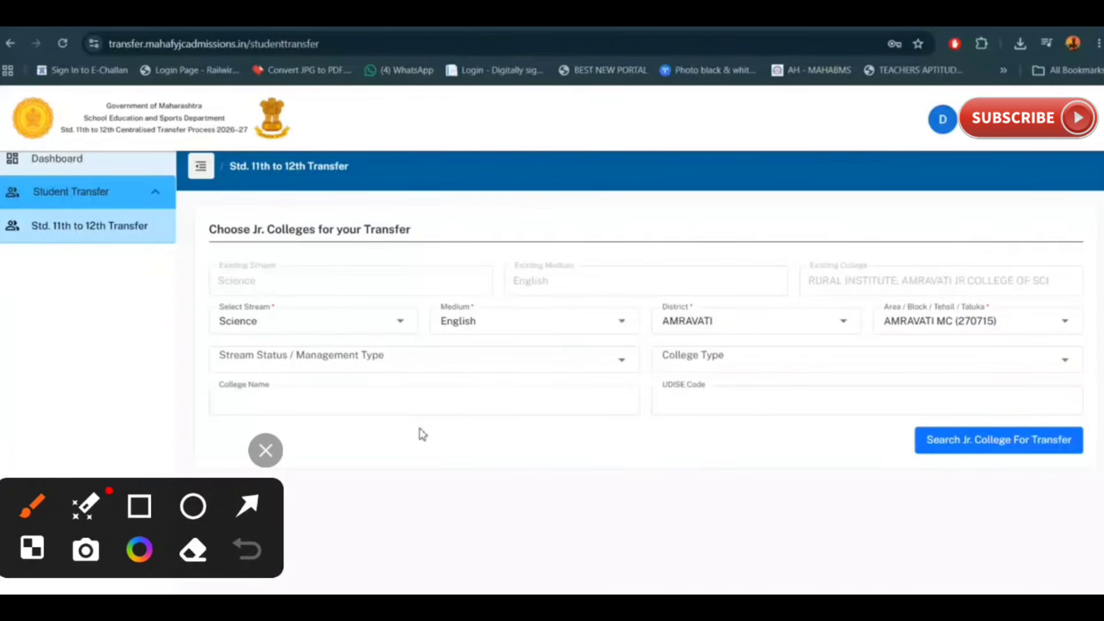
Step: Search for junior colleges matching the chosen filters and look through the colleges offered for selection
left_click(1056, 438)
scroll(624, 379, "down", 1)
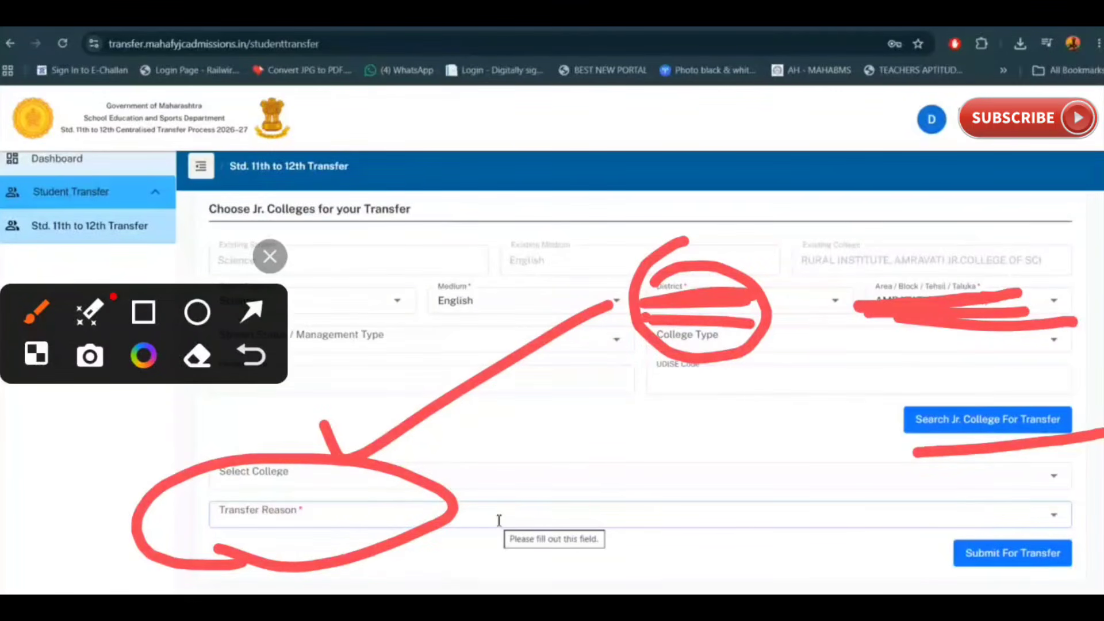
left_click(1050, 482)
scroll(776, 331, "down", 1)
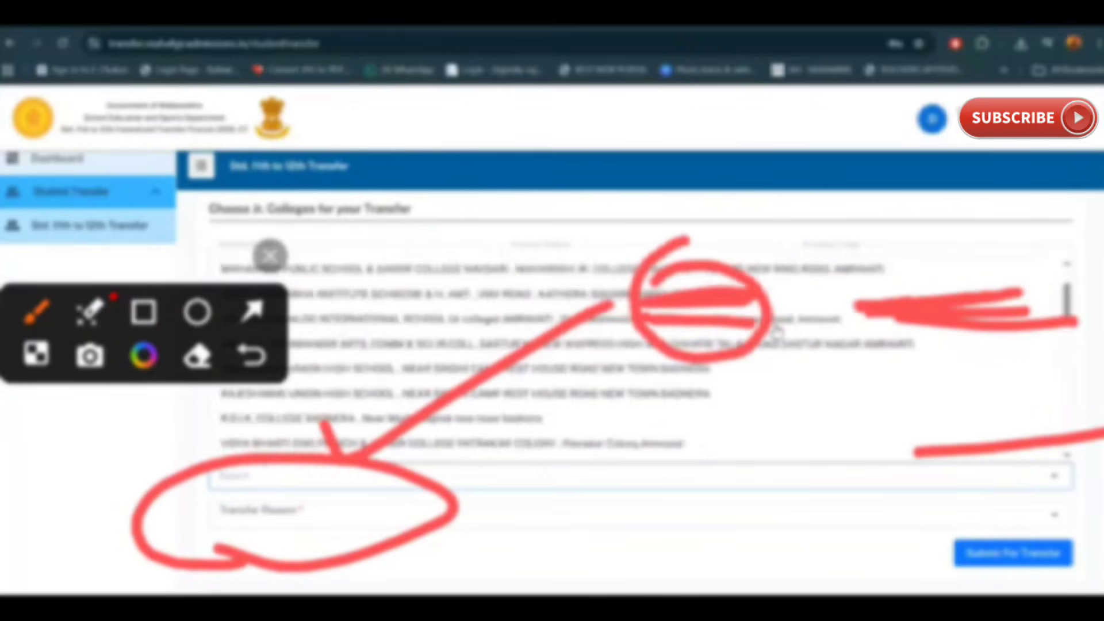
scroll(776, 331, "down", 10)
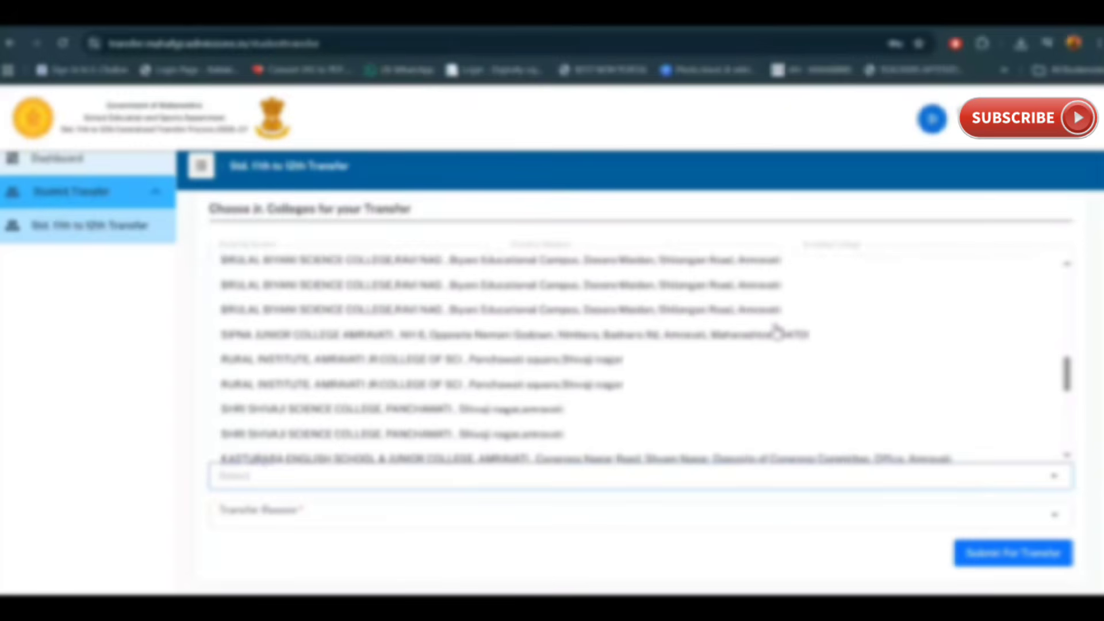
scroll(776, 332, "down", 4)
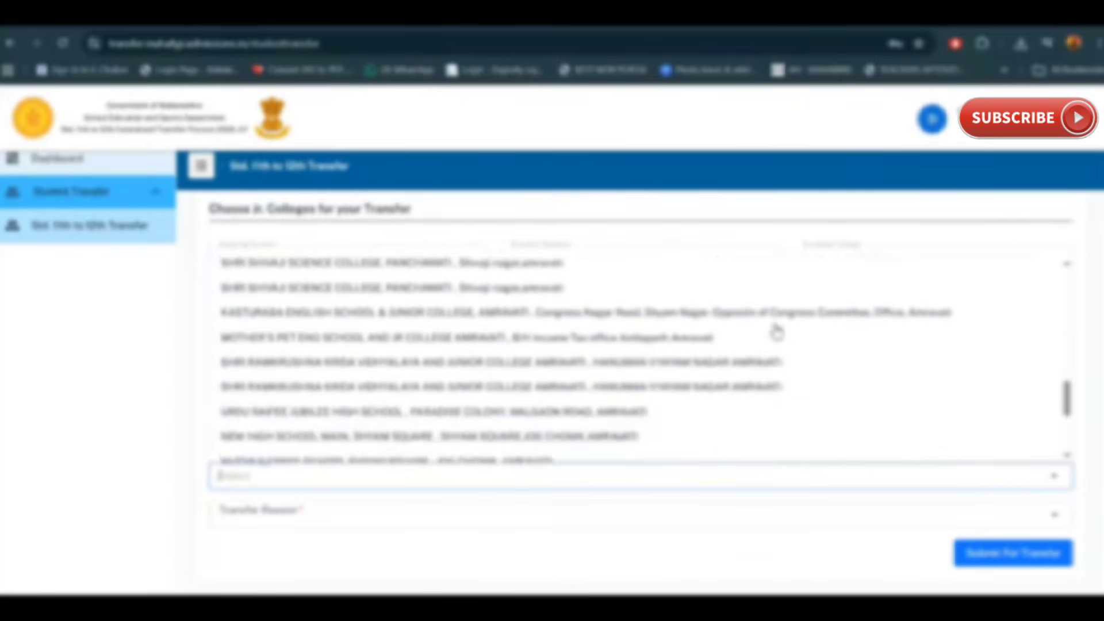
scroll(776, 333, "down", 2)
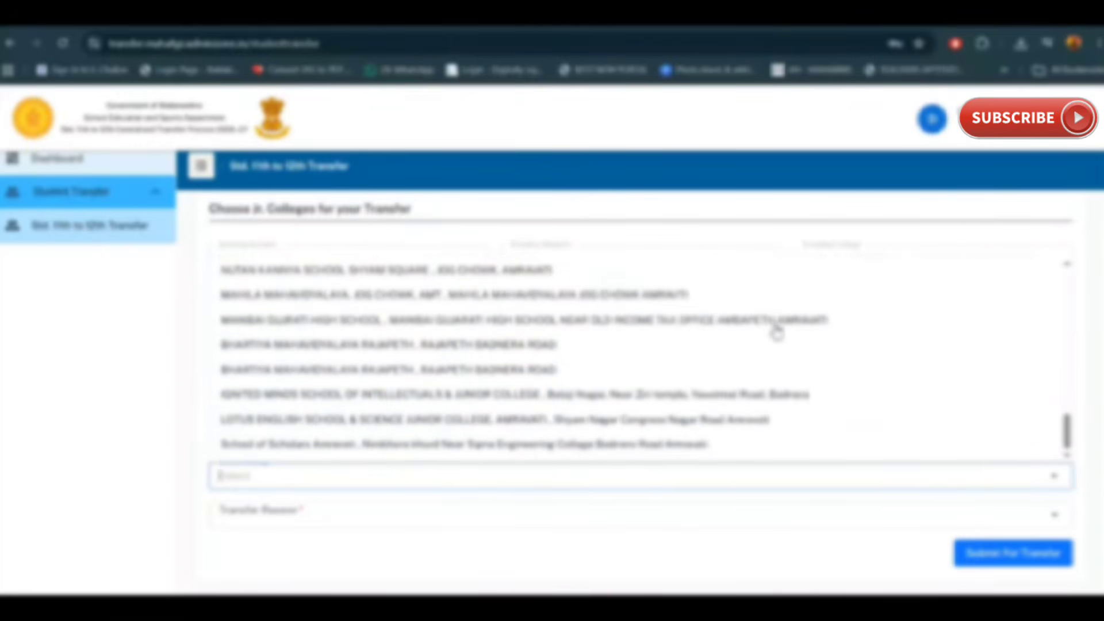
scroll(776, 333, "up", 6)
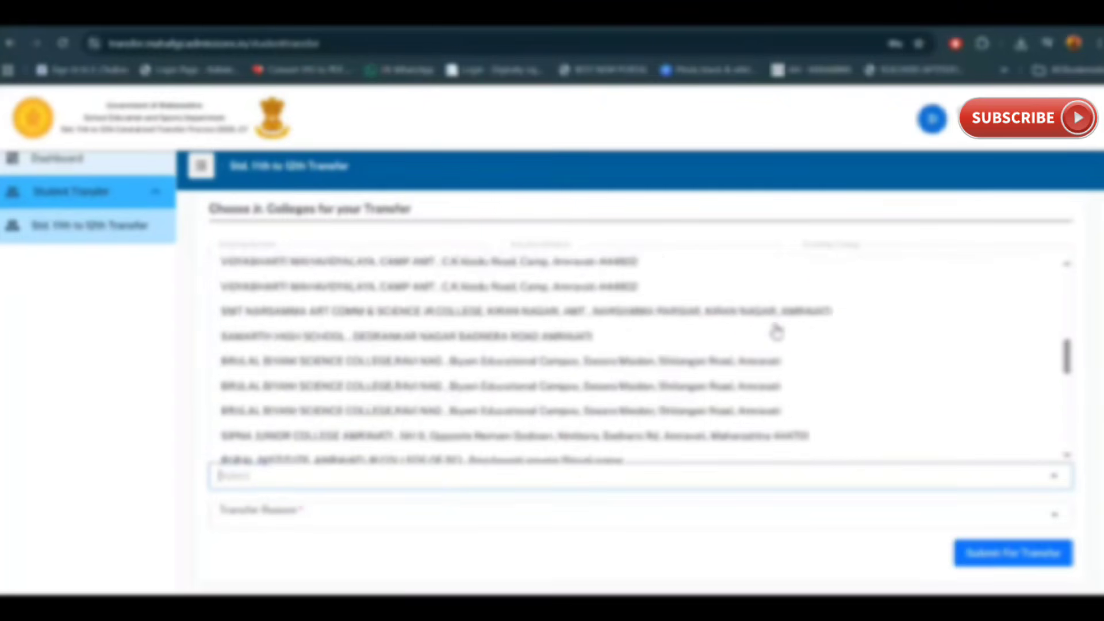
scroll(776, 333, "up", 5)
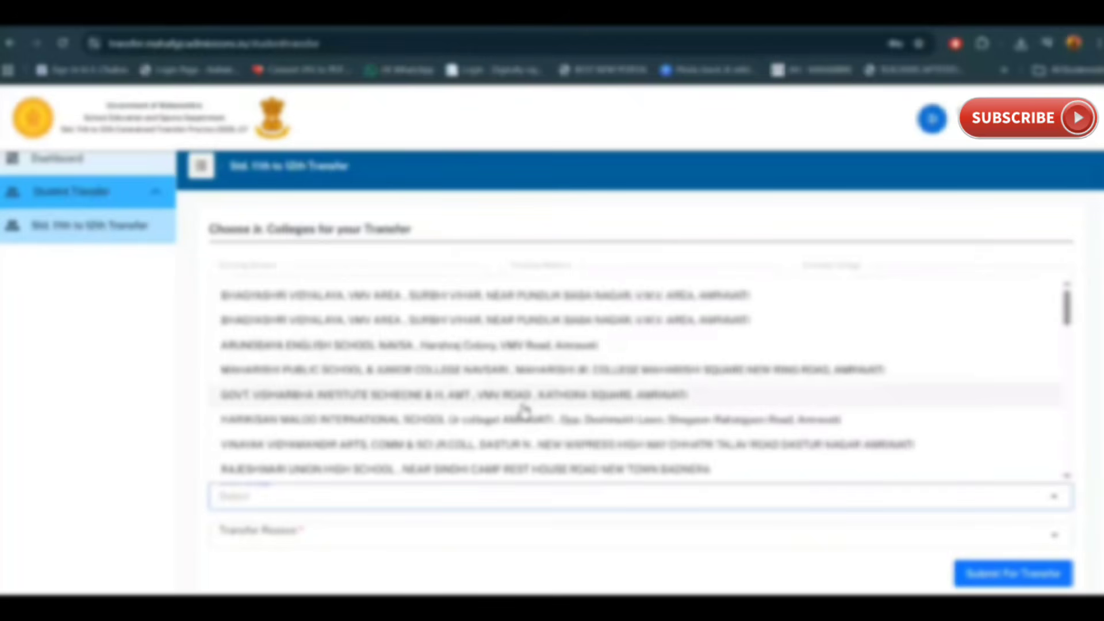
left_click(513, 556)
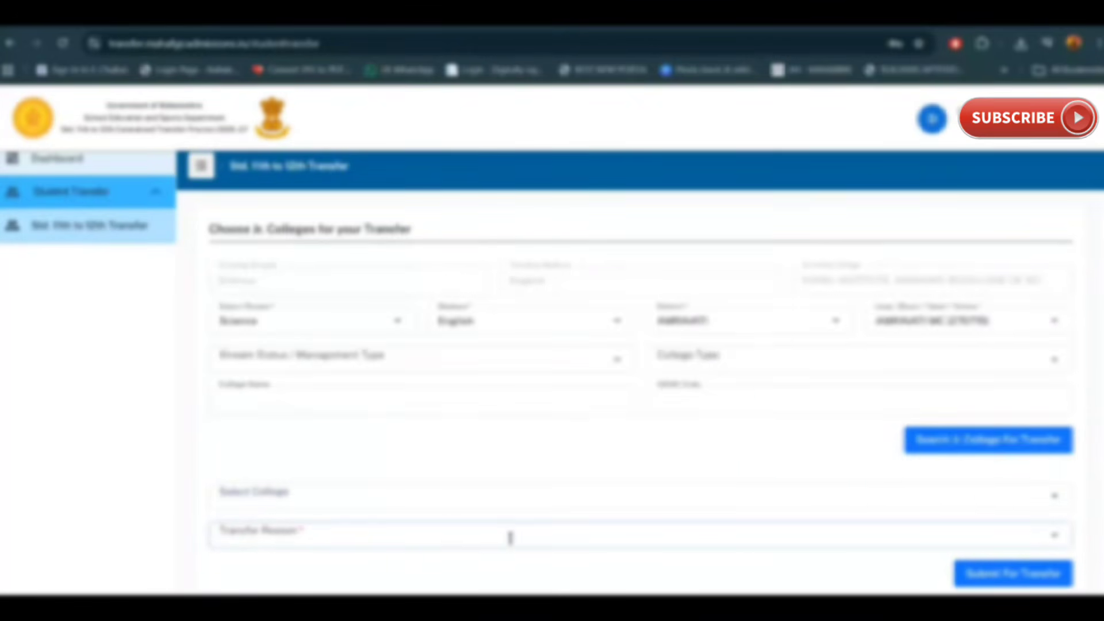
Step: Choose Other as the transfer reason
left_click(510, 535)
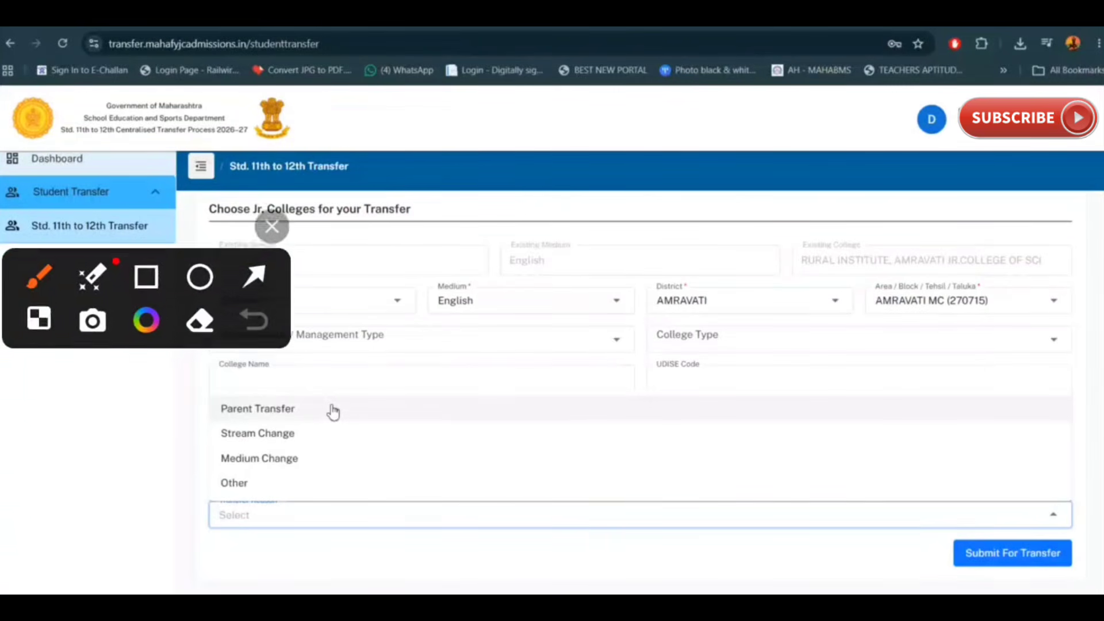
mouse_move(196, 347)
left_mouse_down()
mouse_move(228, 583)
mouse_move(176, 339)
left_mouse_up()
left_click(318, 366)
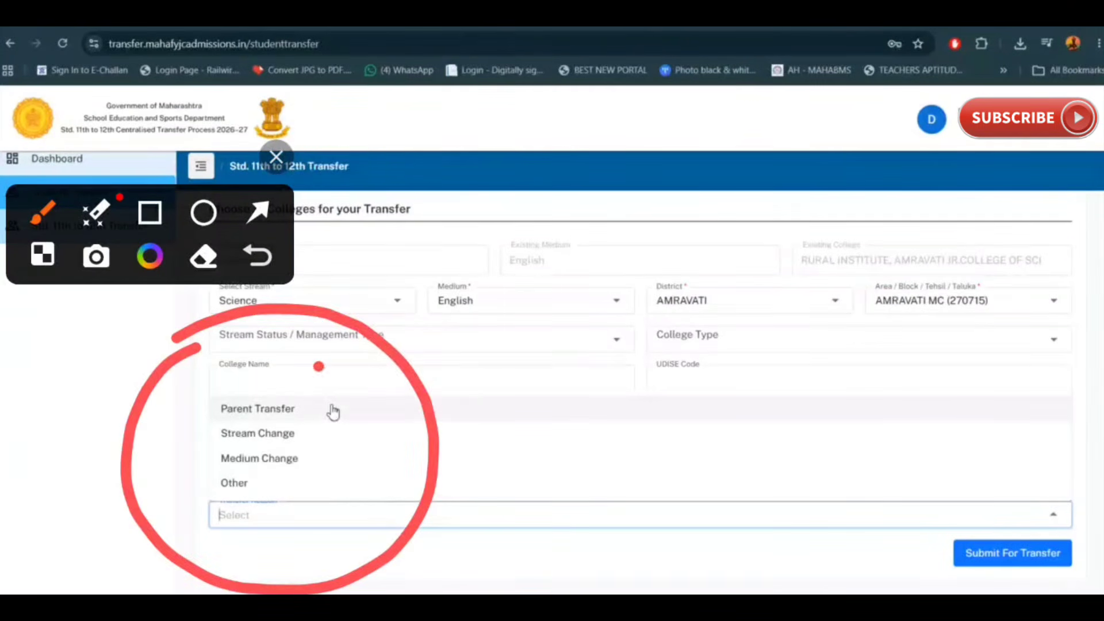
left_click_drag(318, 366, 546, 272)
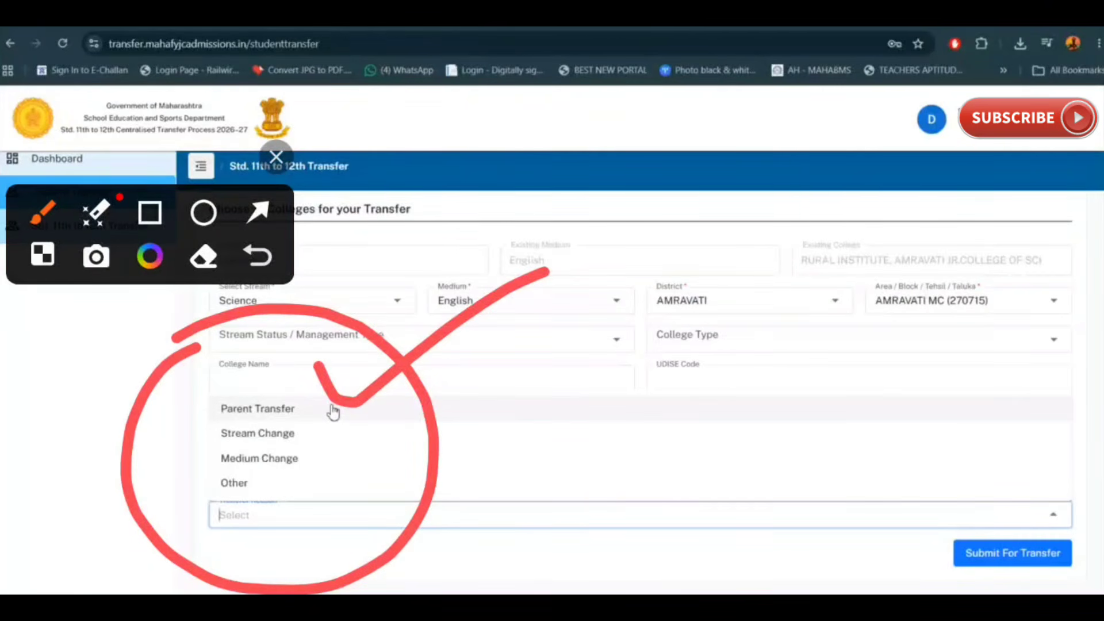
left_click_drag(132, 452, 411, 415)
left_click_drag(164, 484, 374, 462)
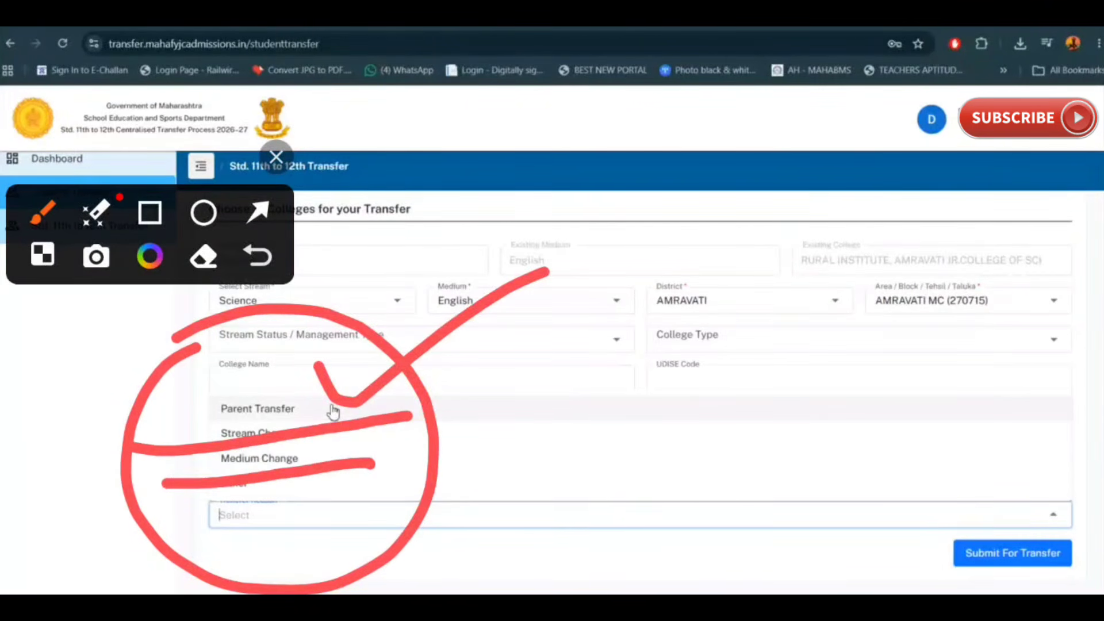
left_click(179, 534)
left_click(276, 157)
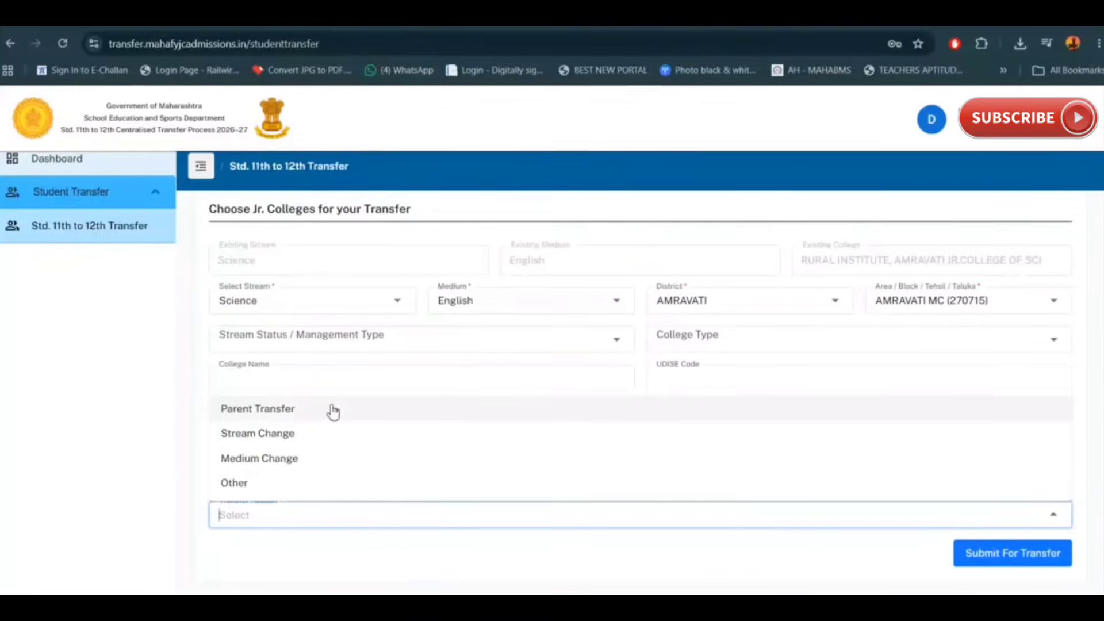
left_click(1067, 357)
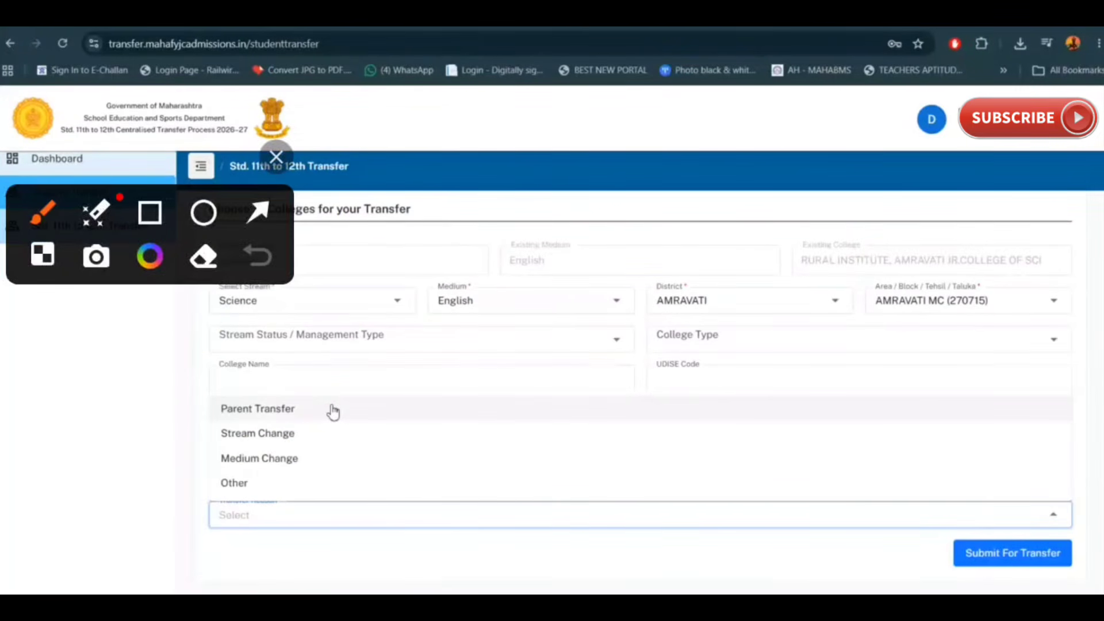
mouse_move(114, 492)
left_mouse_down()
mouse_move(190, 484)
mouse_move(165, 532)
left_mouse_up()
left_click(281, 489)
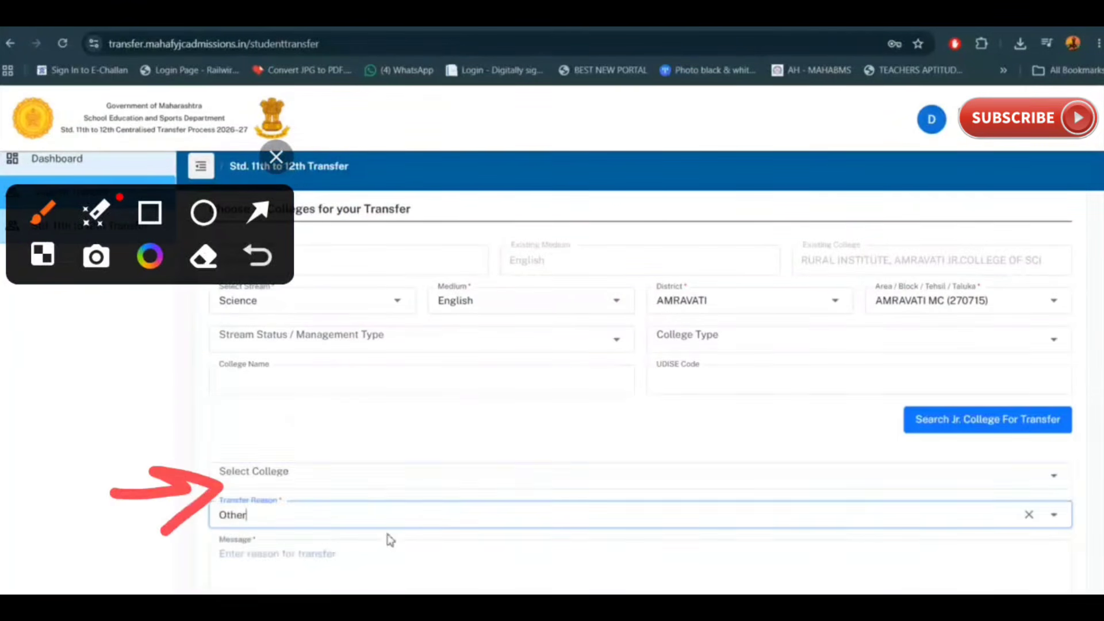
scroll(399, 546, "down", 1)
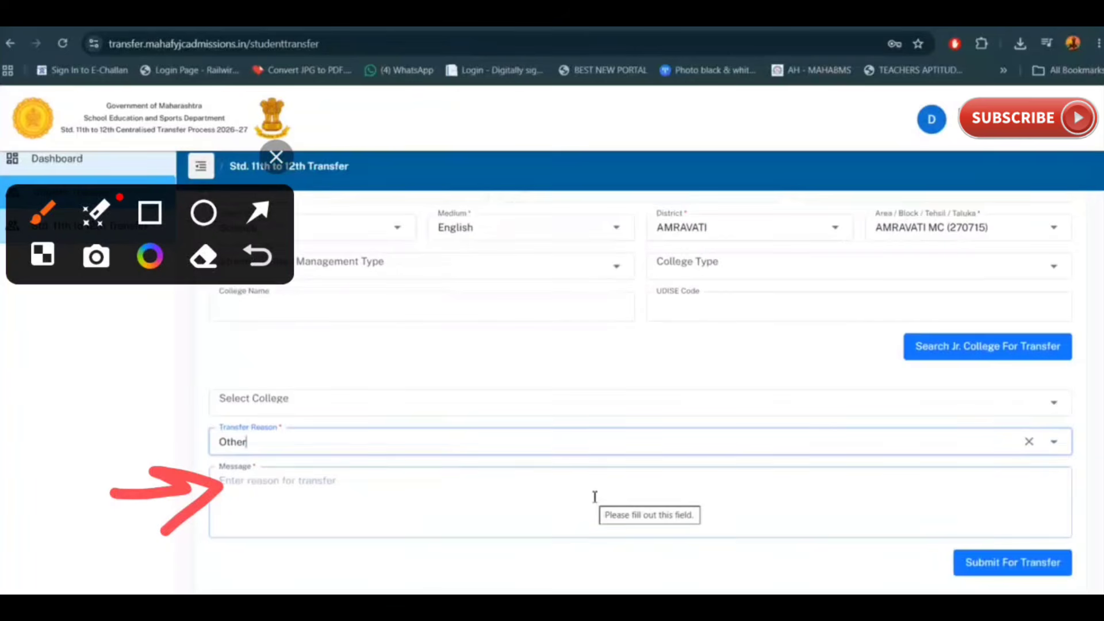
left_click_drag(253, 509, 1103, 473)
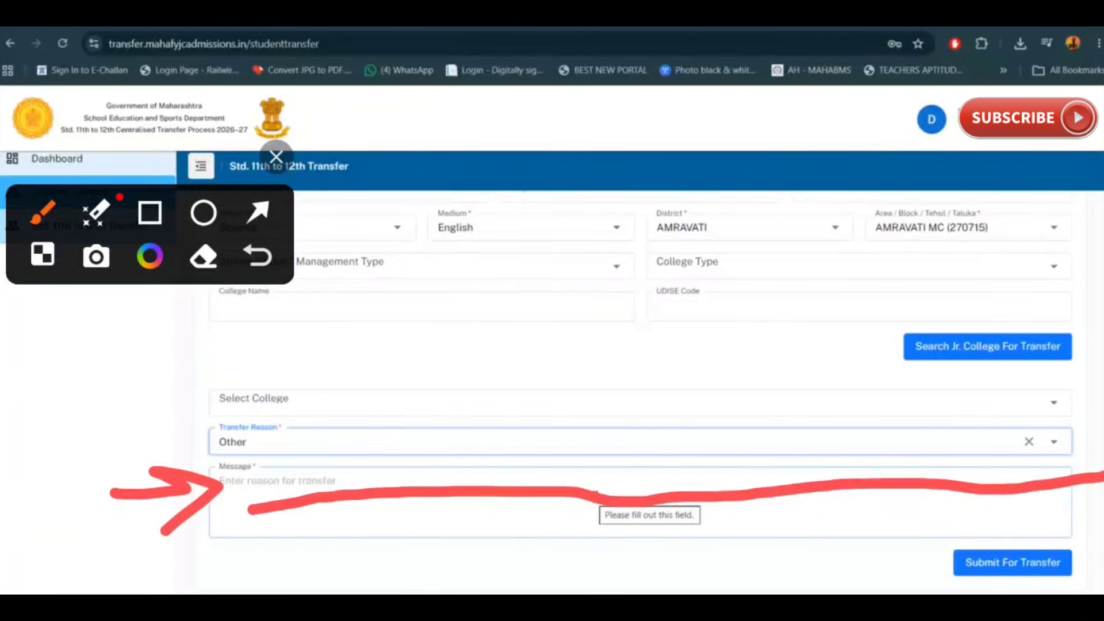
mouse_move(1003, 519)
left_mouse_down()
mouse_move(1021, 591)
mouse_move(932, 506)
left_mouse_up()
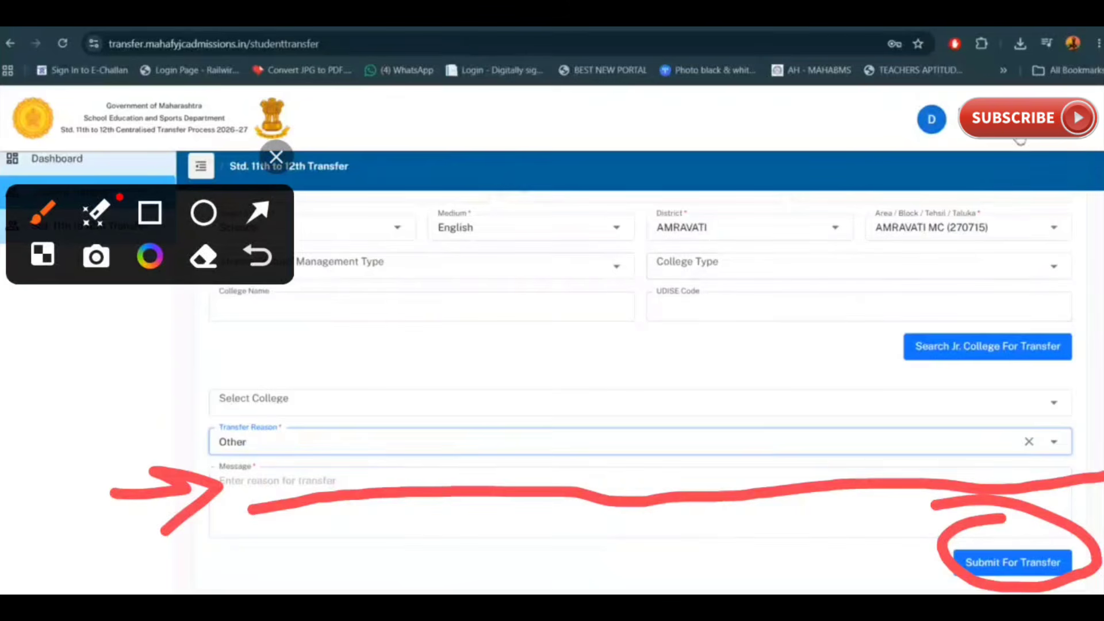
Step: Log out of the student account on the transfer portal
left_click(954, 133)
left_click(943, 265)
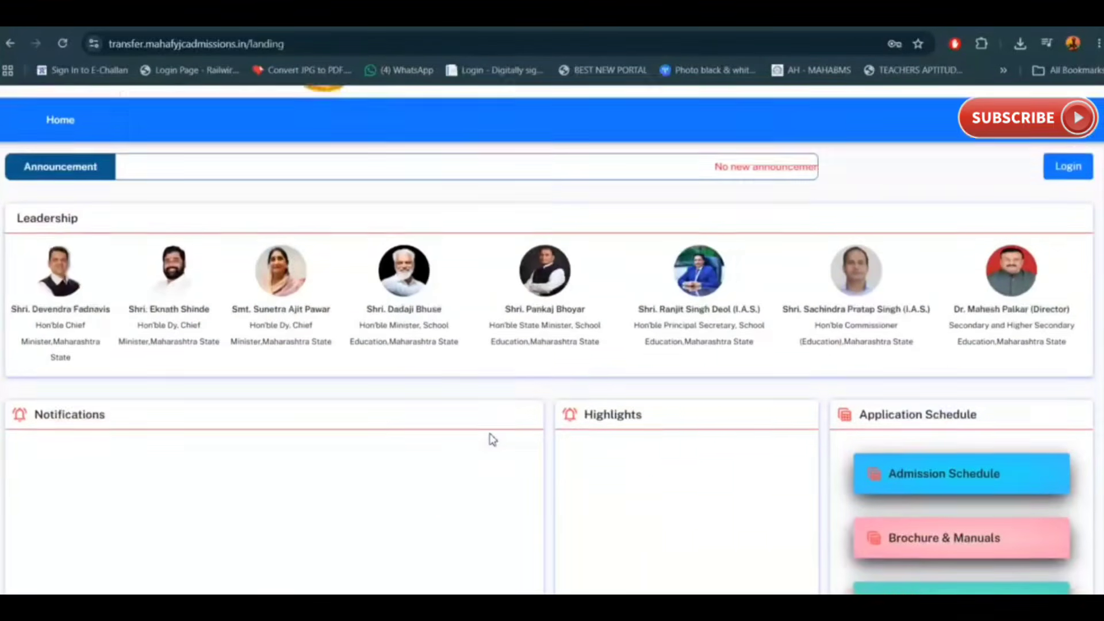
Step: View the Brochure & Manuals page of the portal and return to the home page
scroll(493, 440, "down", 3)
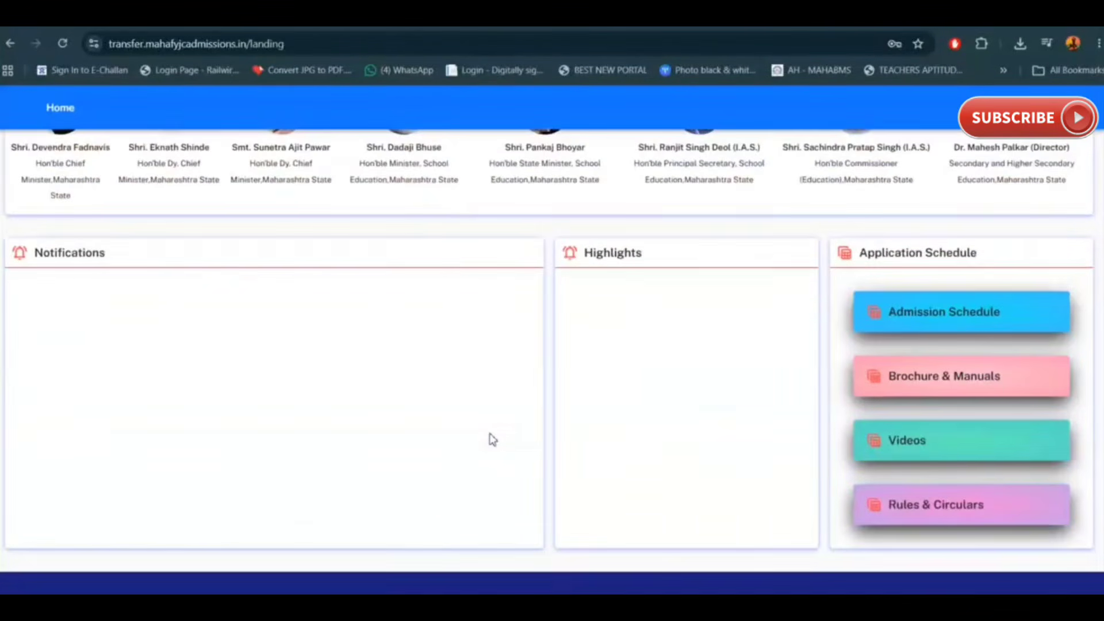
left_click(924, 375)
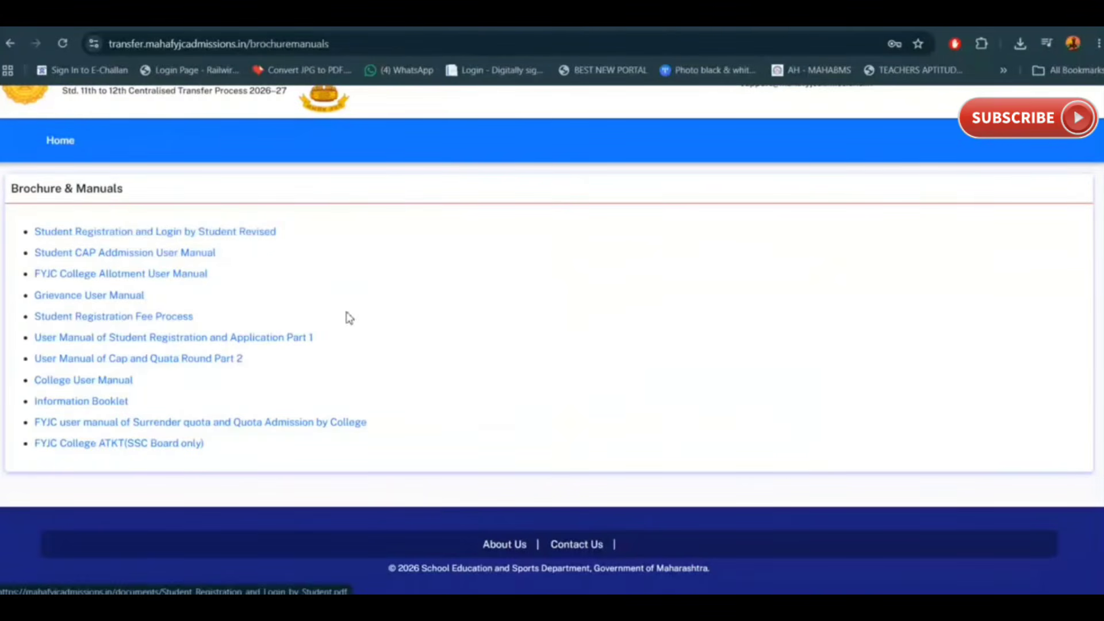
scroll(236, 443, "up", 1)
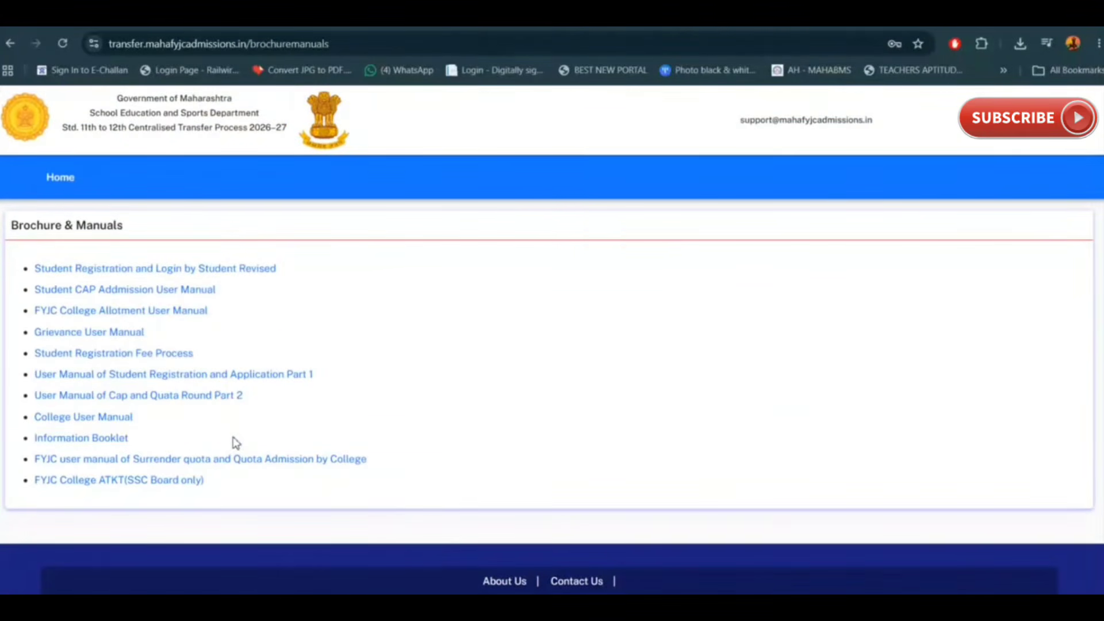
left_click(68, 183)
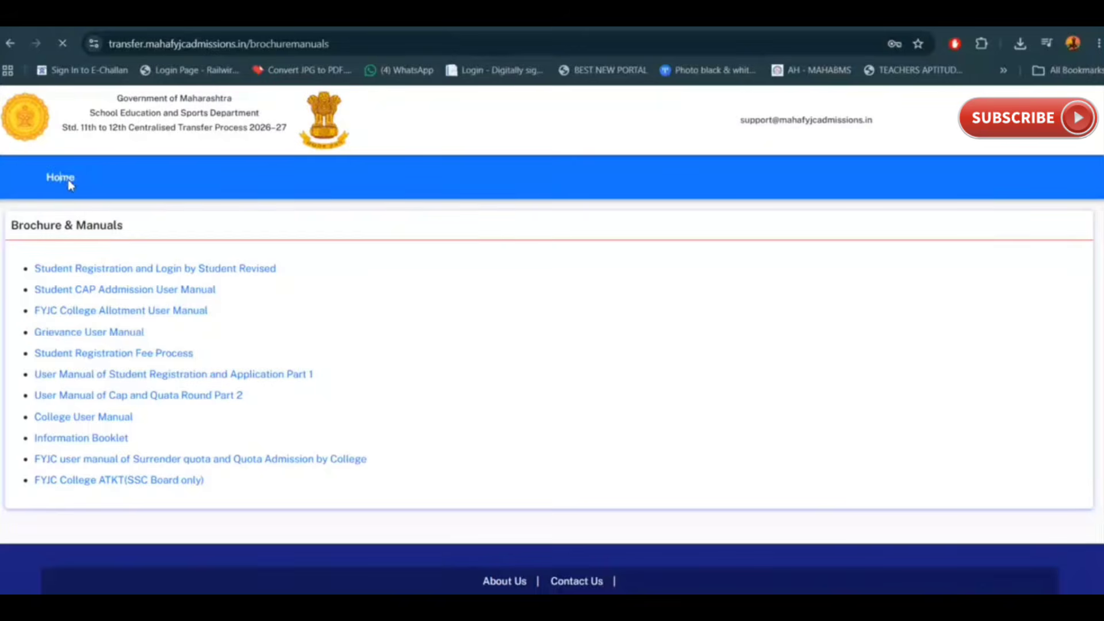